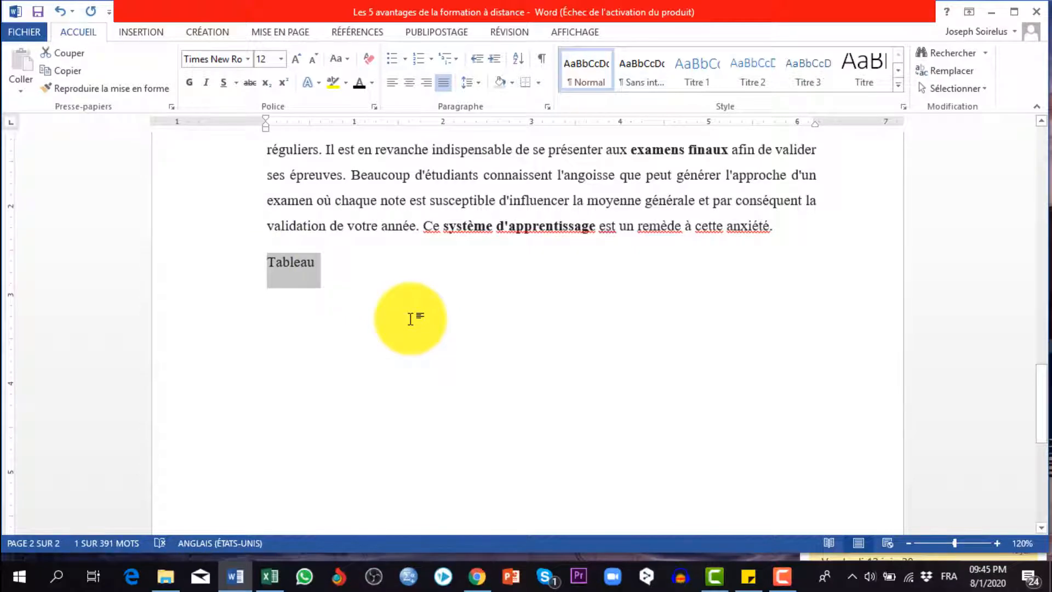
scroll(409, 319, down, 1)
scroll(409, 319, up, 3)
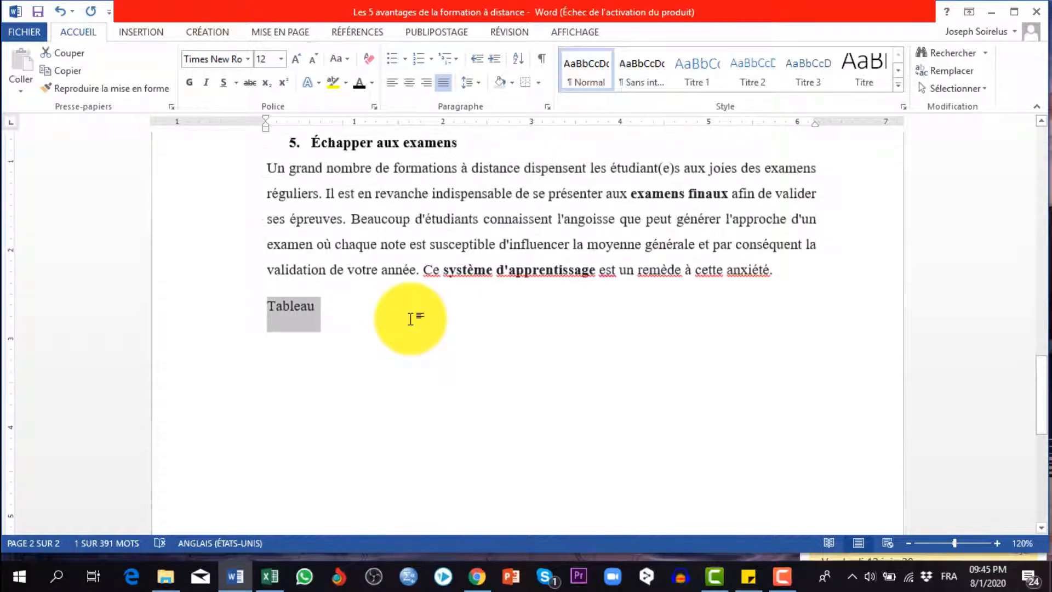
scroll(410, 318, down, 2)
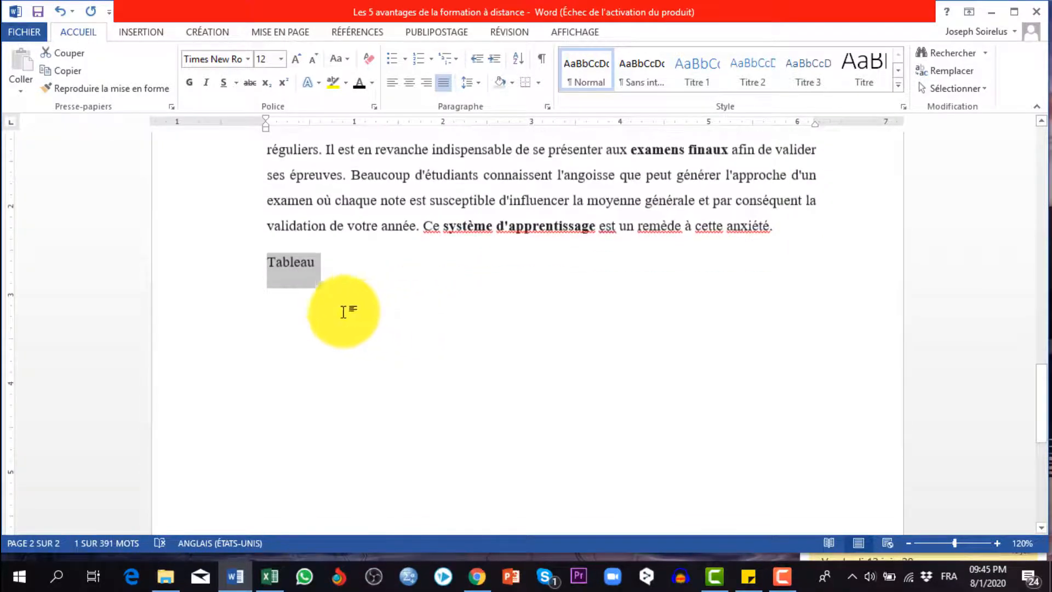
click(282, 292)
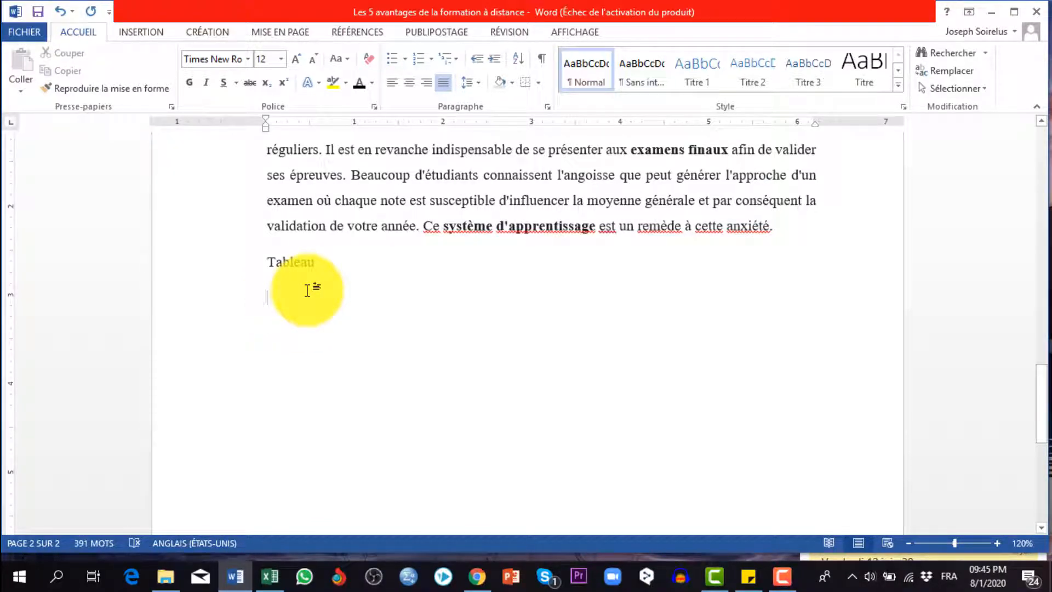
scroll(308, 291, up, 15)
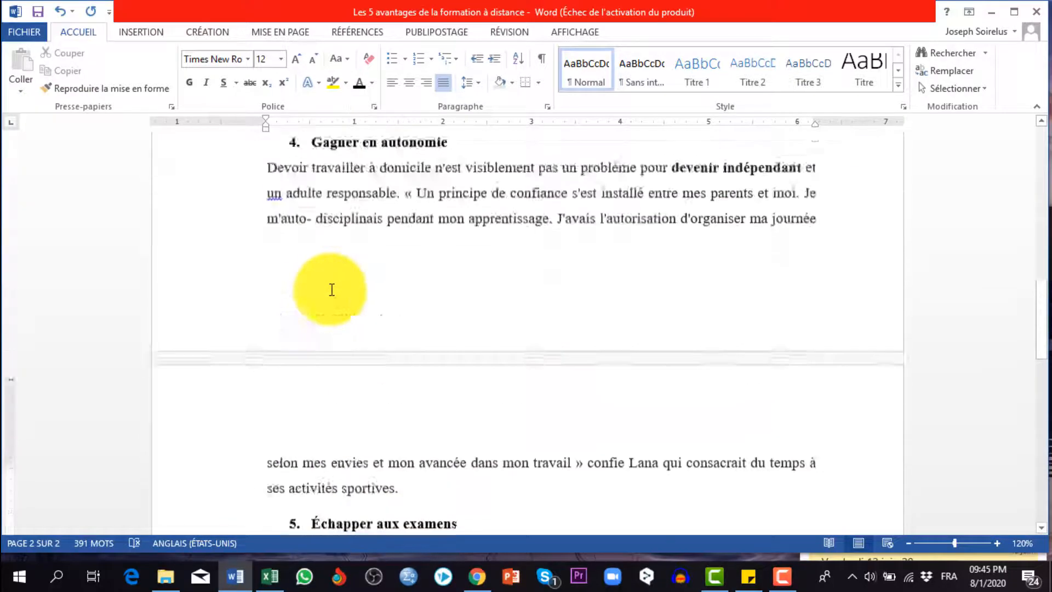
scroll(331, 289, up, 3)
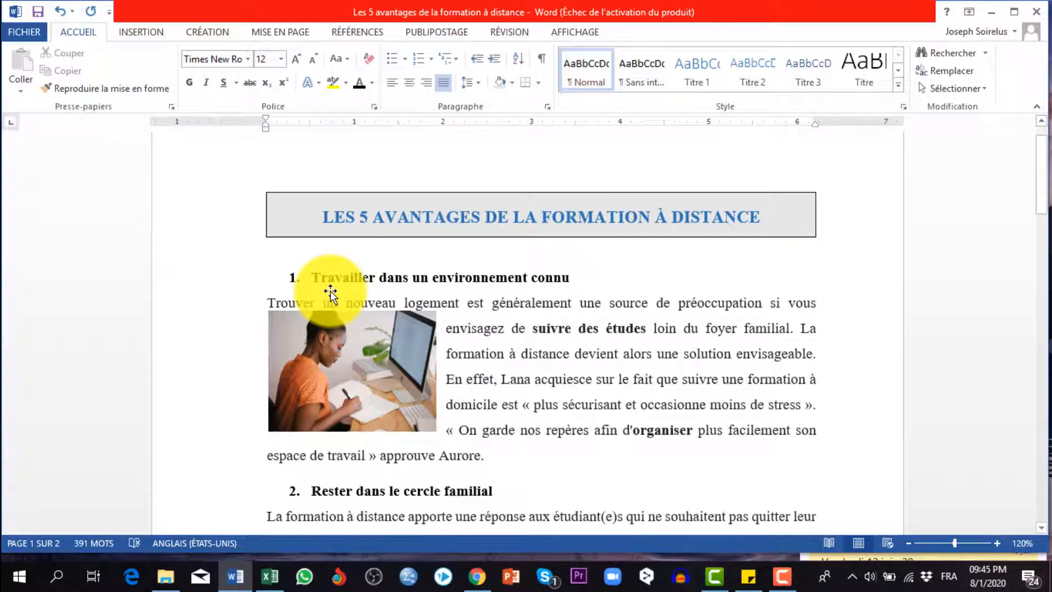
scroll(330, 290, down, 18)
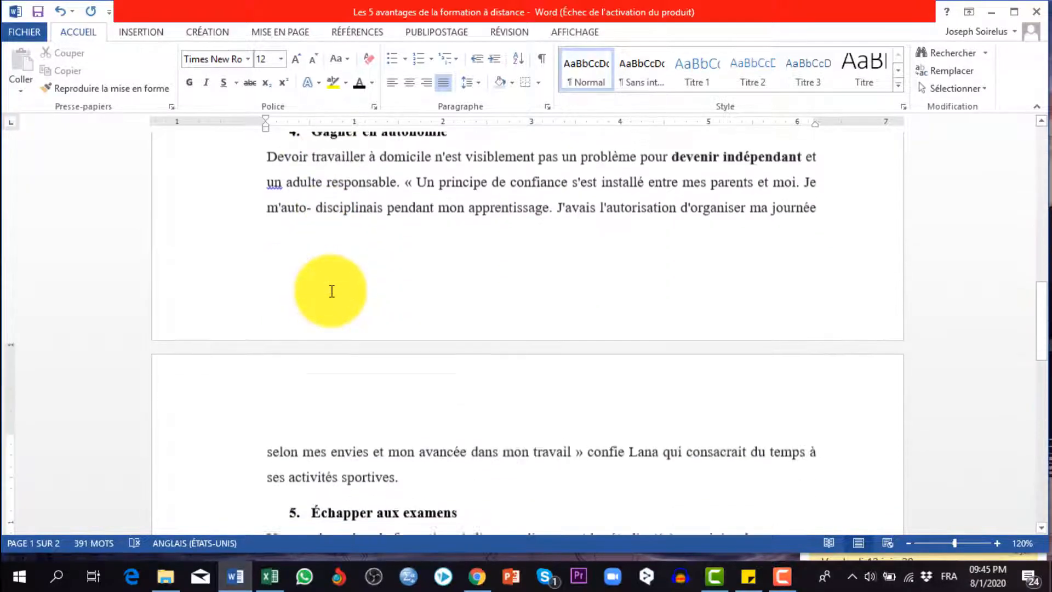
Insert a table with three columns and six rows below the "Tableau" heading
click(138, 34)
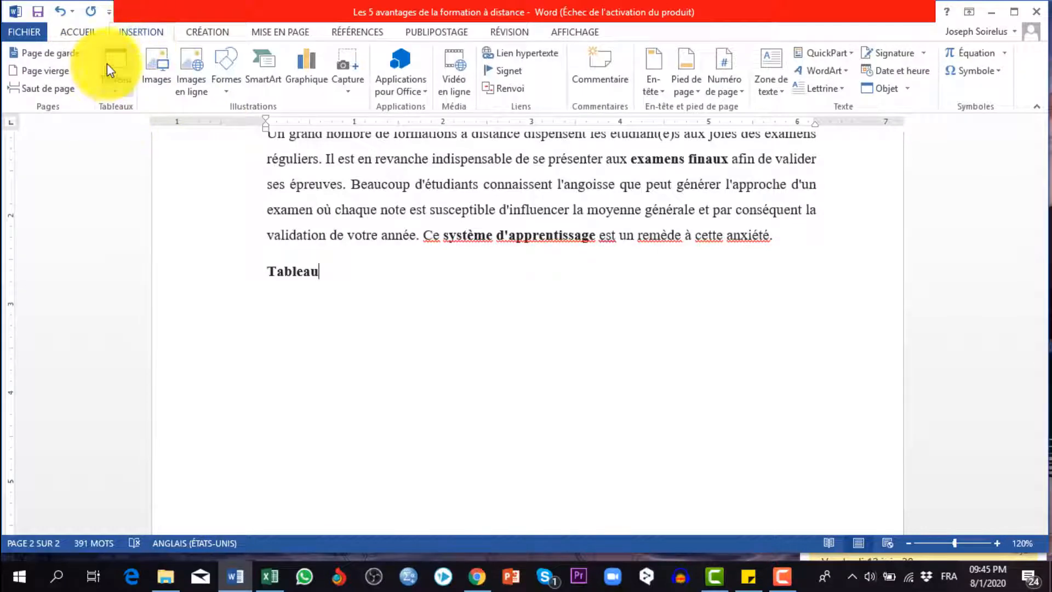
click(116, 95)
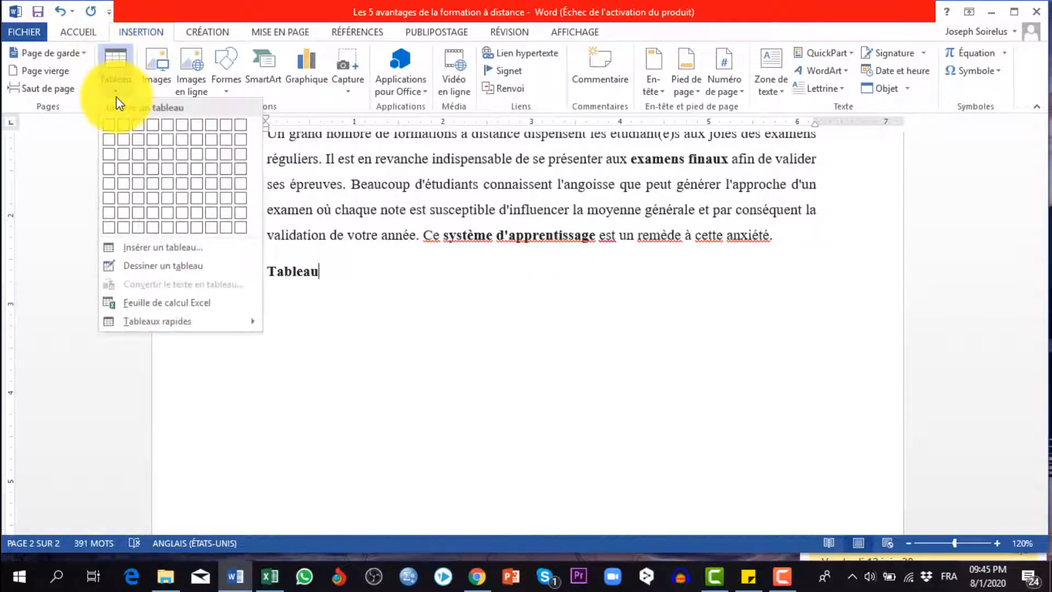
click(136, 200)
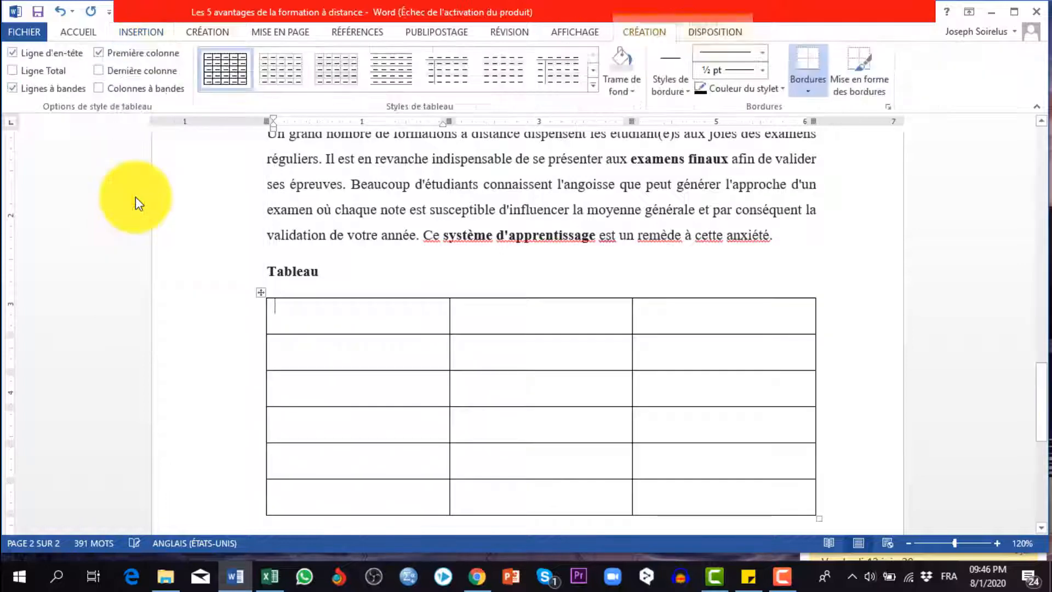
Resize the table columns to about 0.3, 2.5 and 3.4 inches wide, from first to third
drag(450, 364, 293, 363)
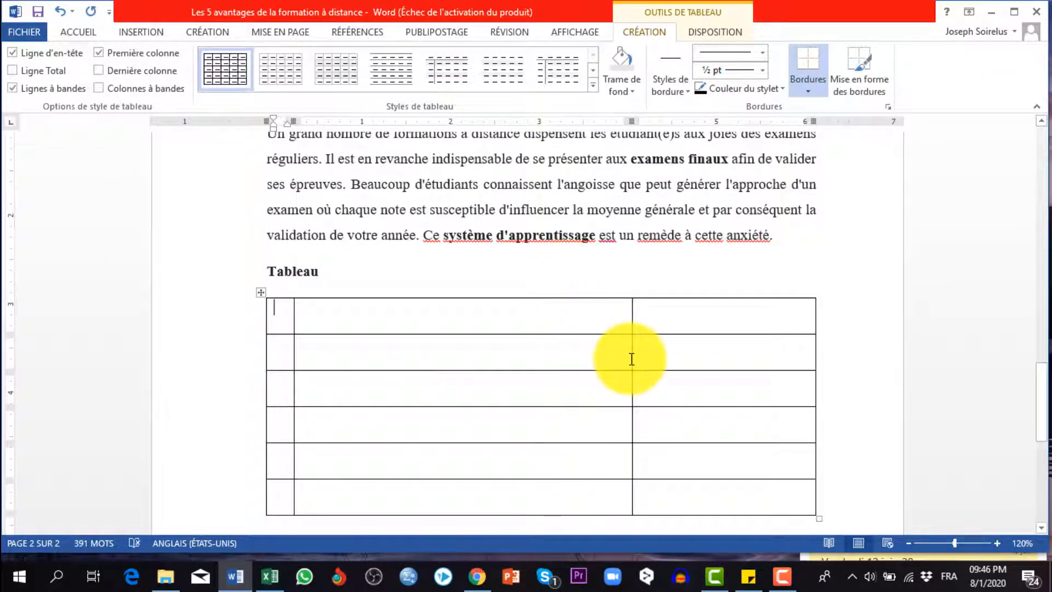
drag(632, 359, 515, 370)
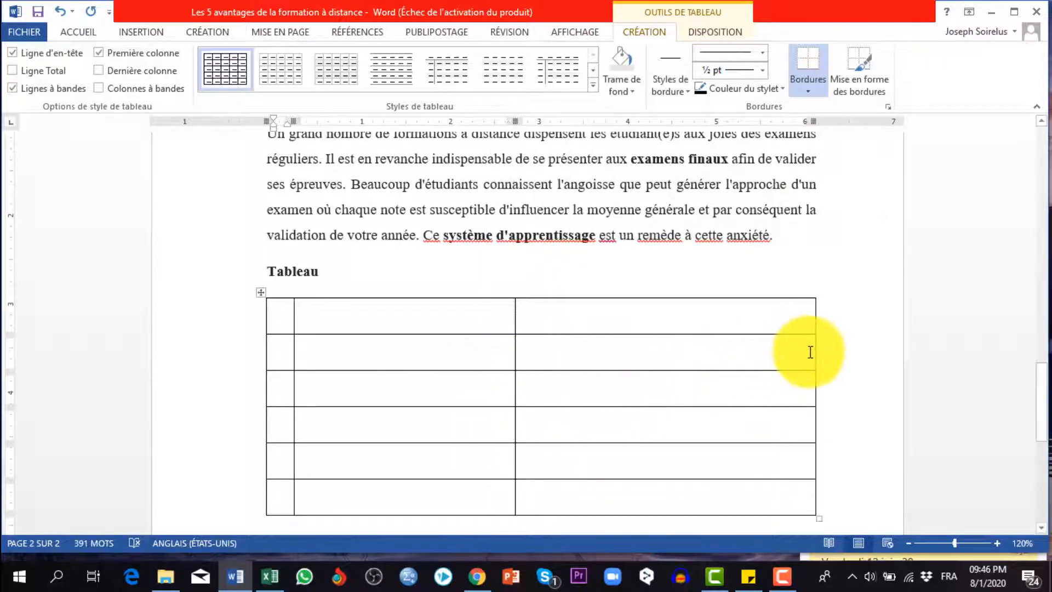
drag(813, 354, 820, 354)
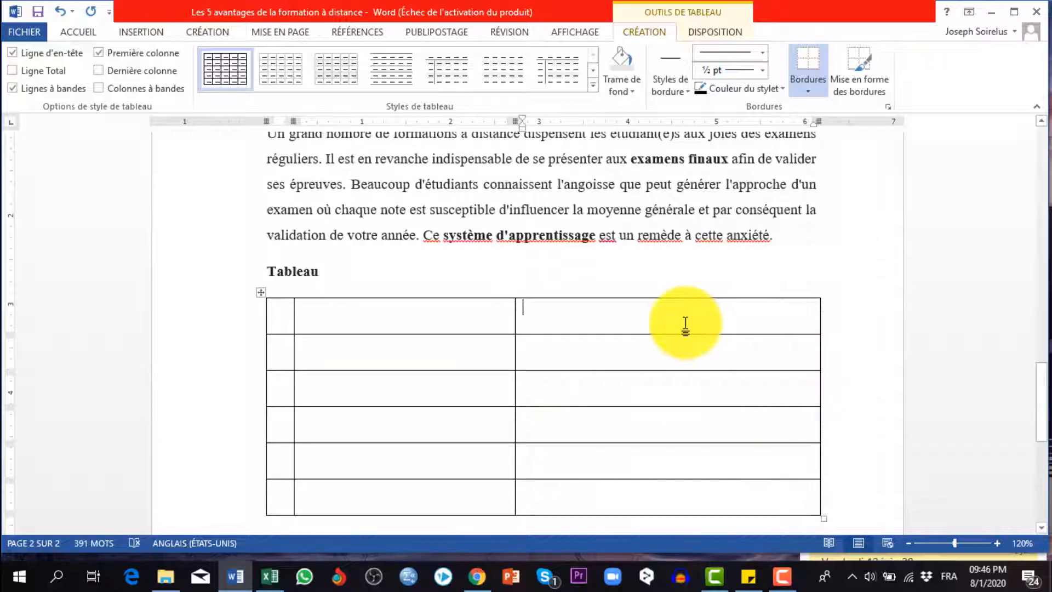
Number the five rows below the header row from 1 to 5 in the first column
drag(648, 352, 613, 491)
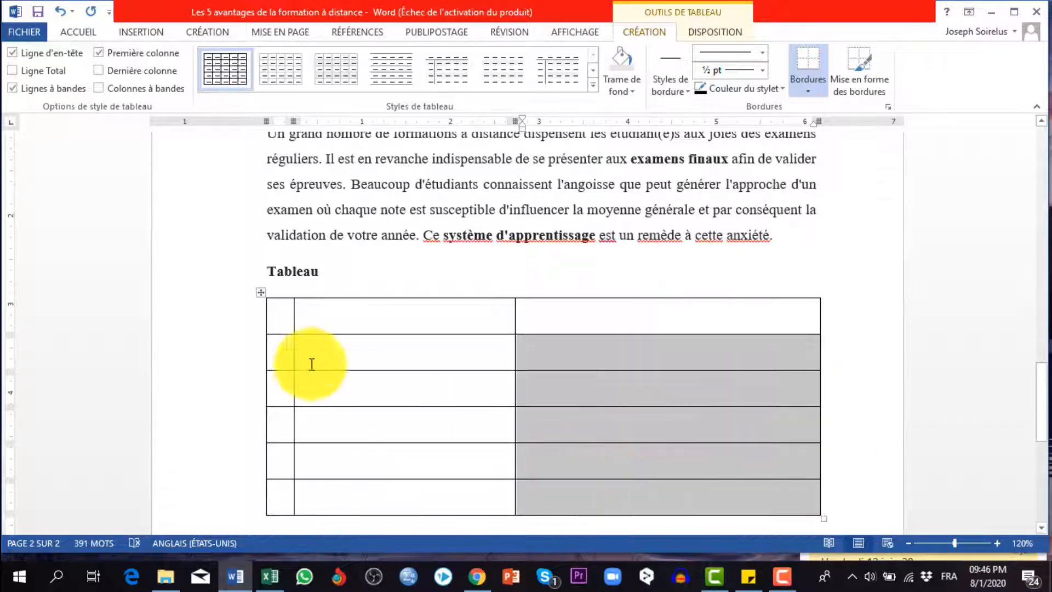
click(282, 339)
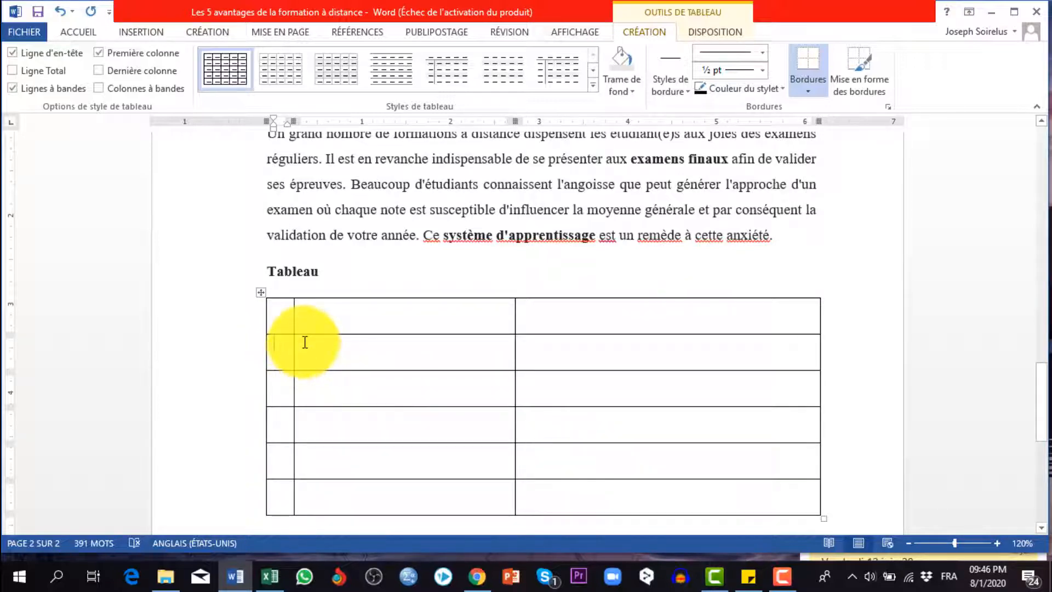
text(1 )
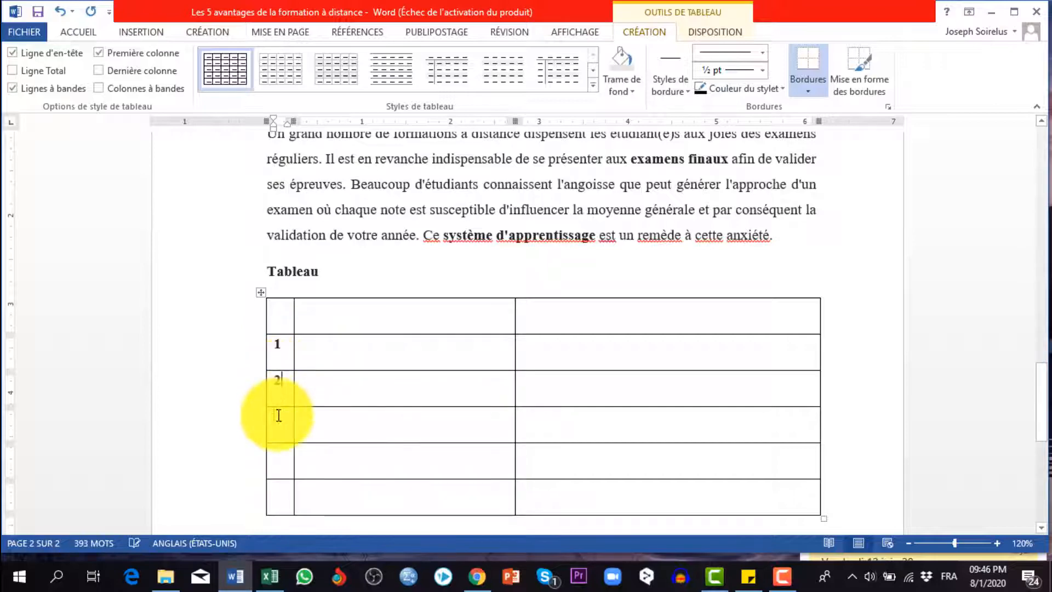
text(2)
click(275, 430)
text(3)
click(280, 458)
text(4)
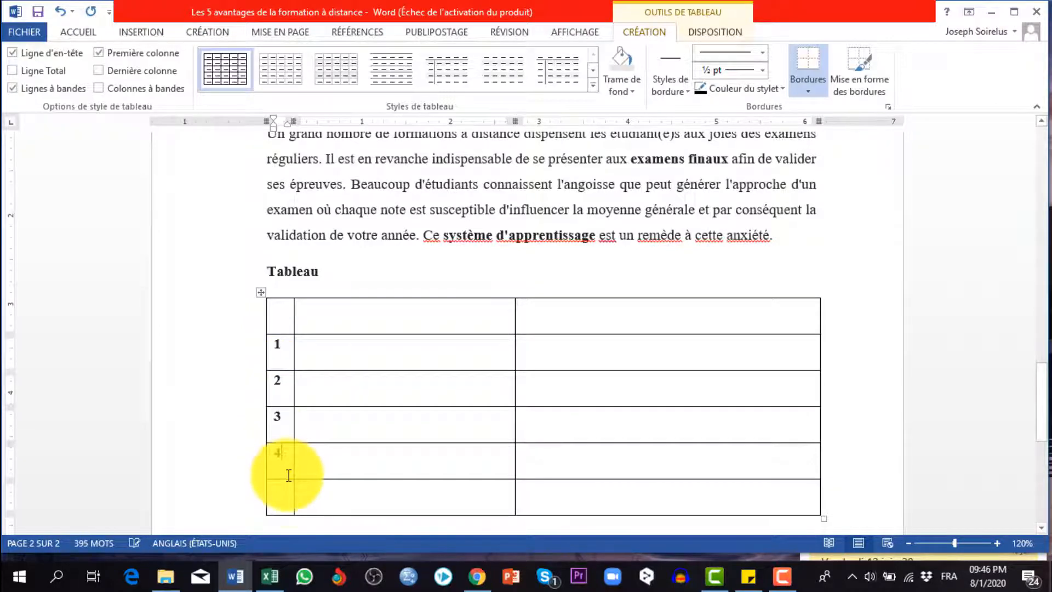
click(283, 490)
text(5)
Copy "environnement connu" from the first section heading into the second column of row 1 and capitalise its initial letter
scroll(423, 369, up, 5)
scroll(423, 369, up, 10)
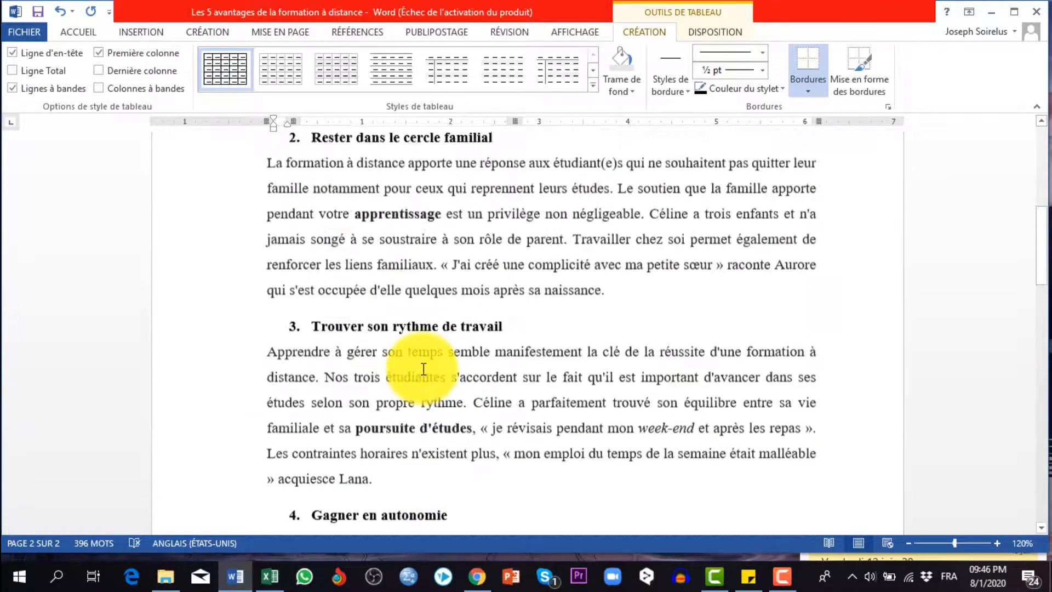
scroll(422, 371, down, 1)
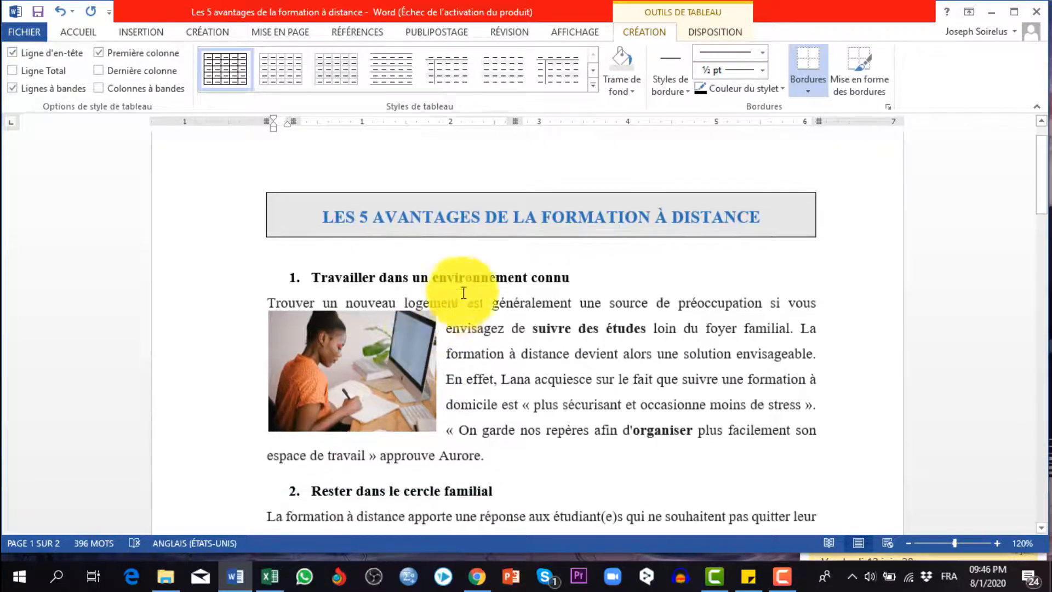
drag(477, 277, 578, 277)
key(ctrl+c)
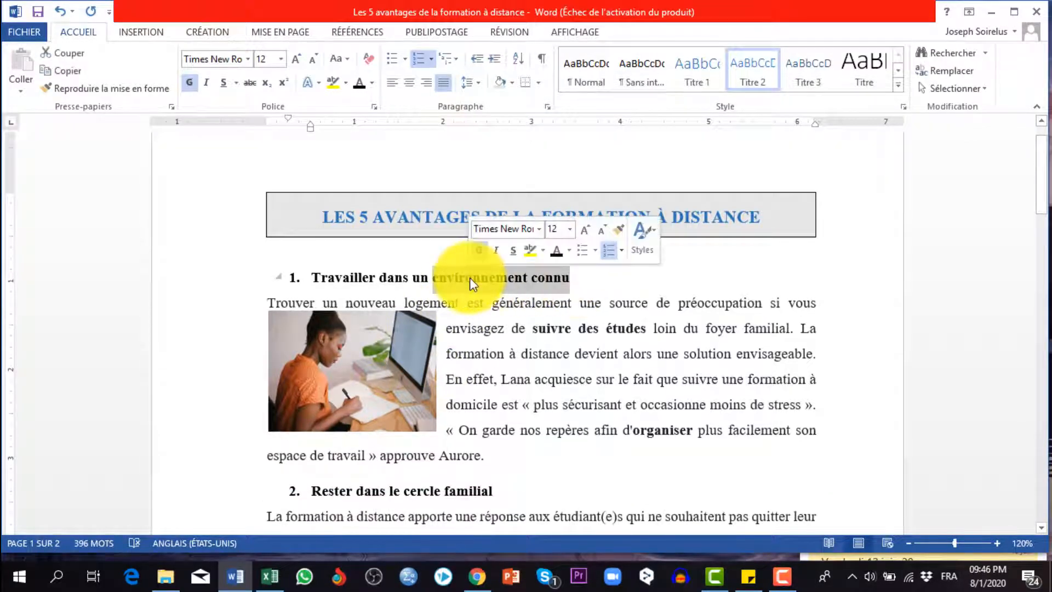
right_click(477, 290)
scroll(484, 316, down, 7)
scroll(484, 317, down, 15)
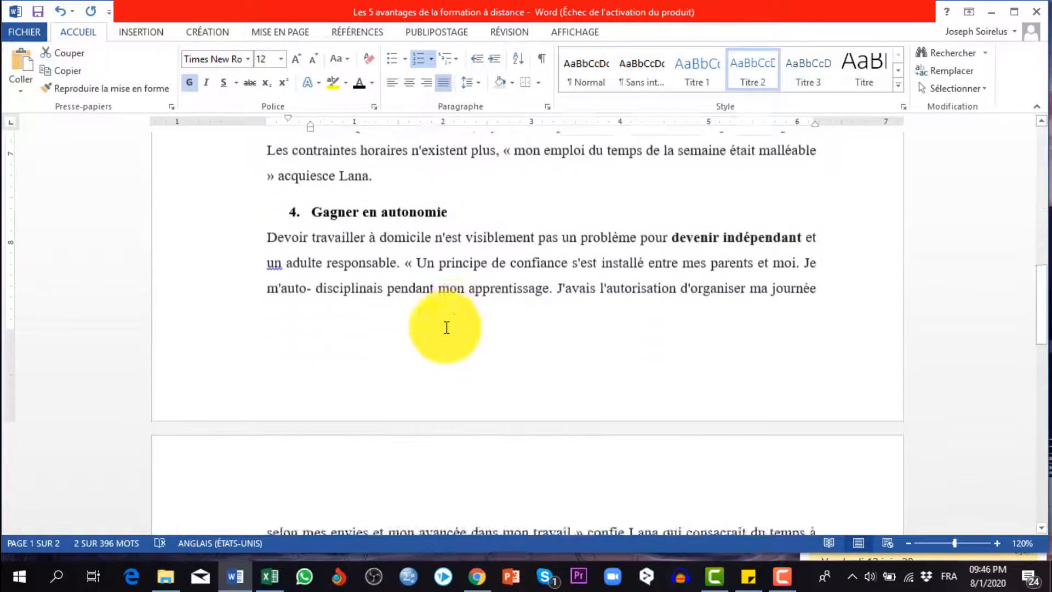
click(314, 400)
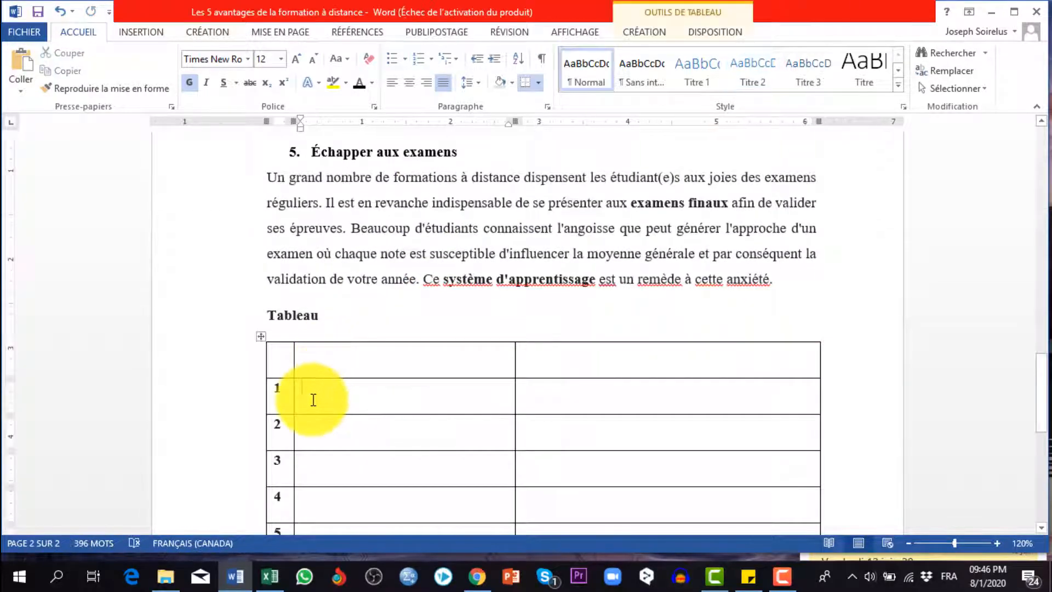
right_click(313, 400)
click(374, 166)
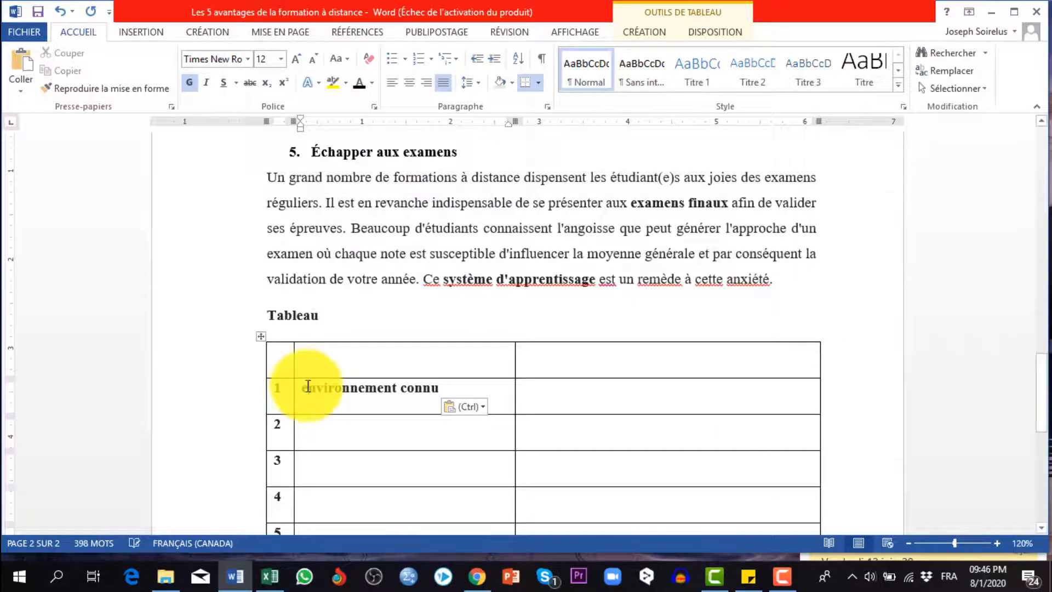
key(BackSpace)
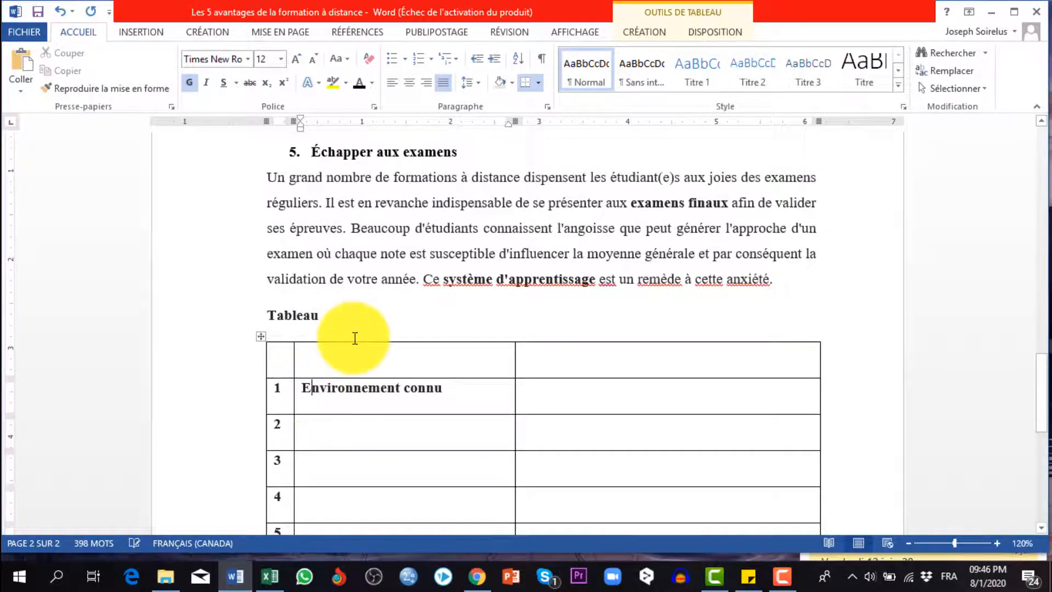
Copy "cercle familial" from the second section heading into the second column of row 2
scroll(354, 337, up, 20)
scroll(353, 337, down, 3)
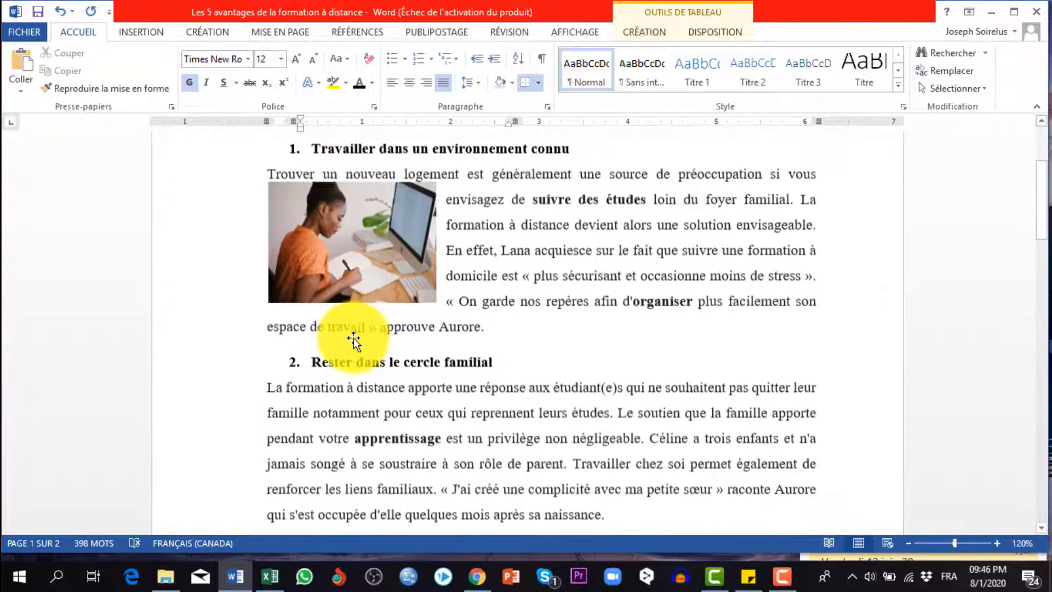
drag(493, 358, 418, 357)
key(ctrl+c)
right_click(418, 357)
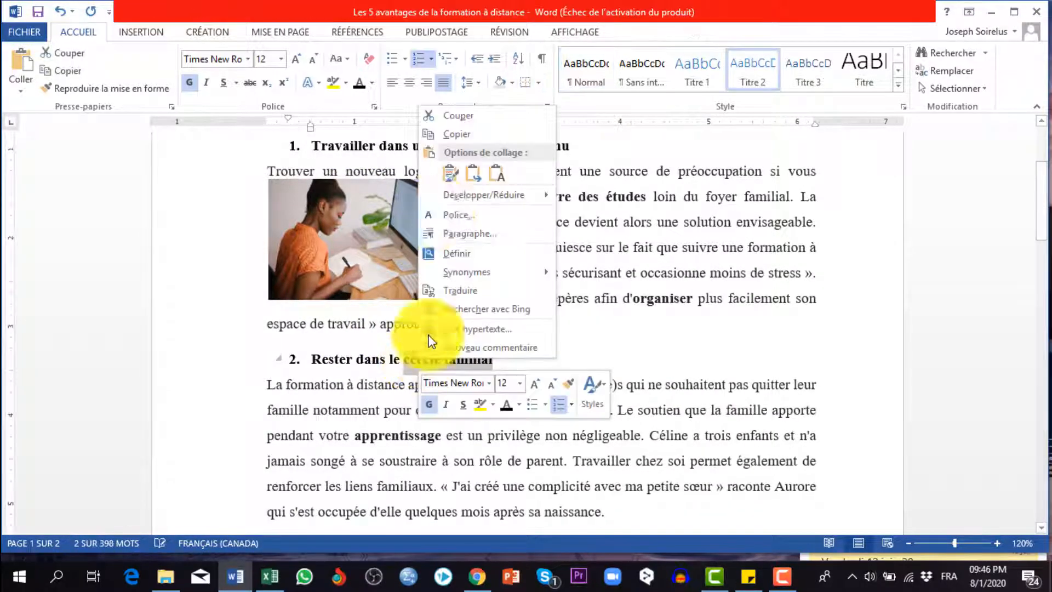
click(449, 132)
scroll(341, 434, down, 10)
scroll(293, 491, down, 2)
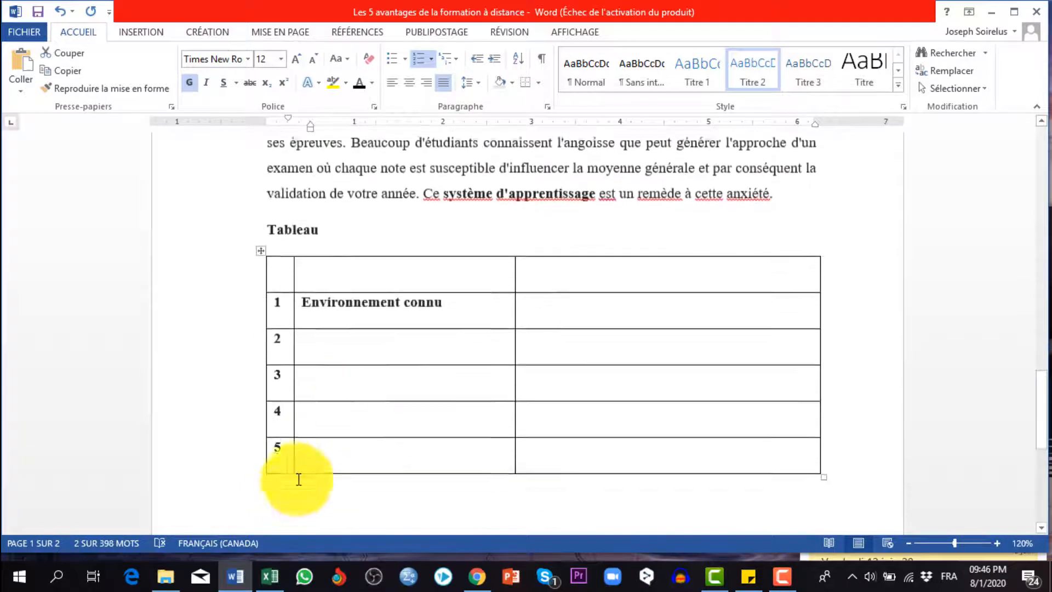
click(329, 350)
right_click(329, 349)
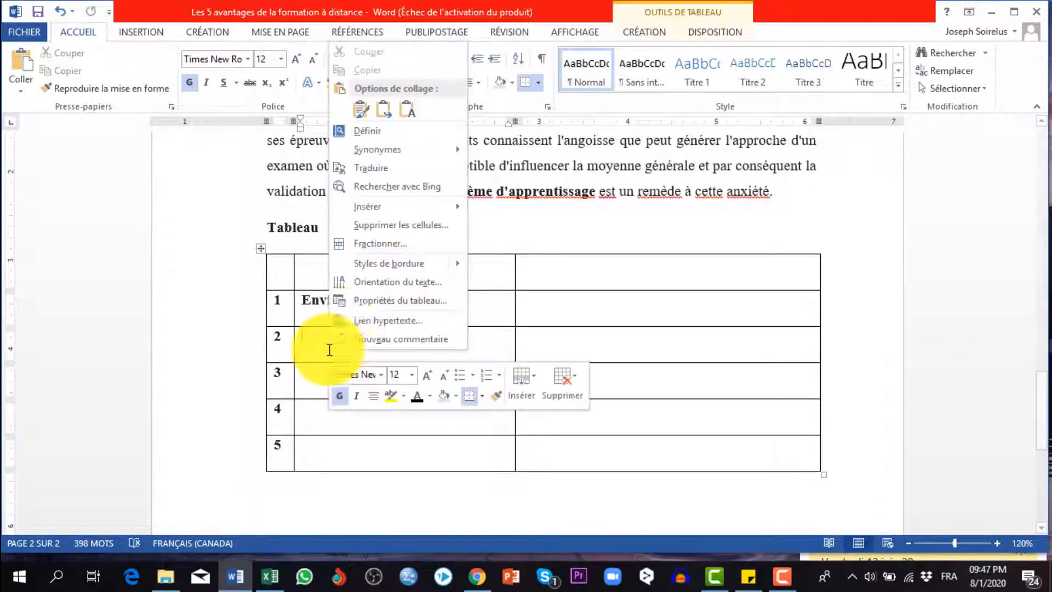
click(384, 112)
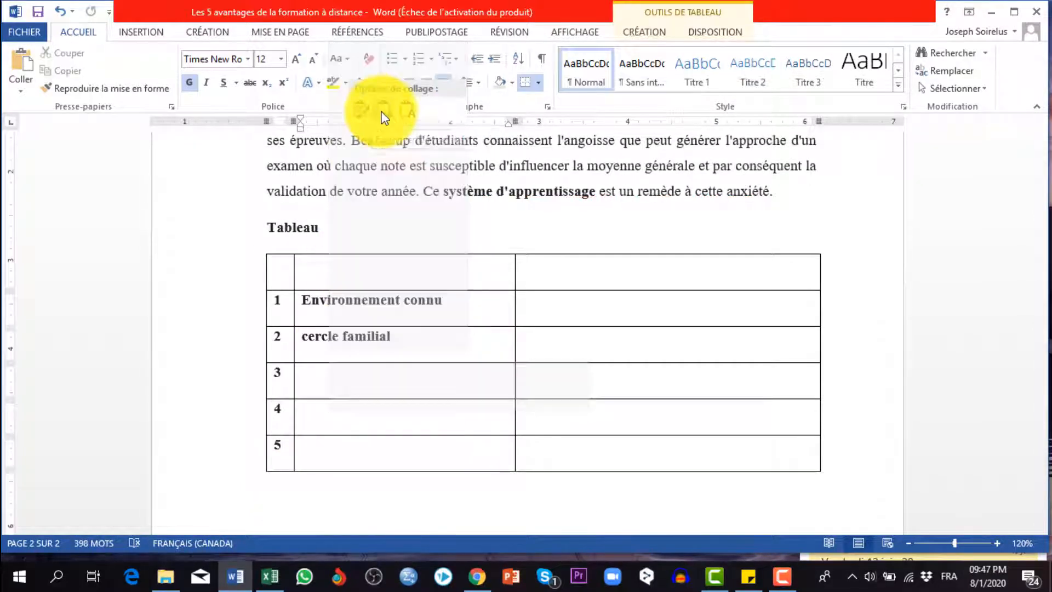
Capitalise the initial letter of the row 2 entry so it reads "Cercle familial"
click(313, 336)
key(BackSpace)
key(BackSpace)
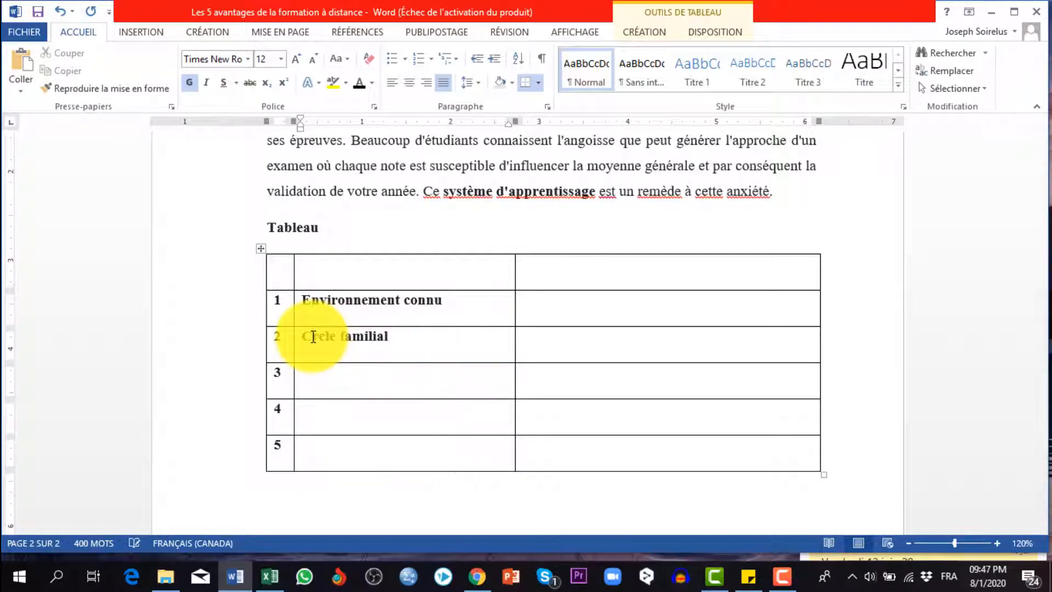
Copy "rythme de travail" from the third section heading into the second column of row 3
scroll(425, 221, up, 15)
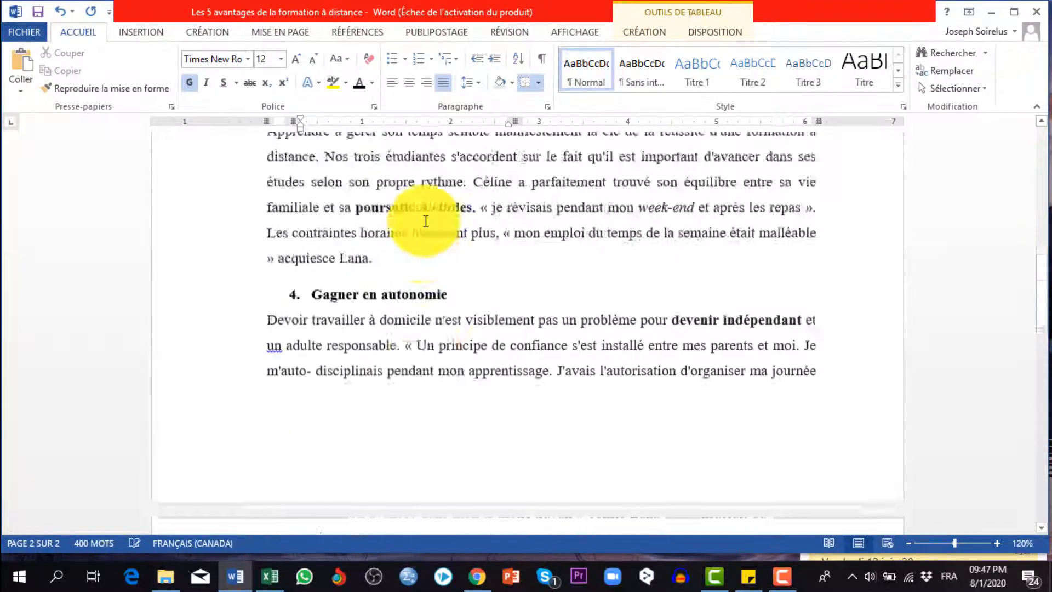
scroll(425, 221, down, 3)
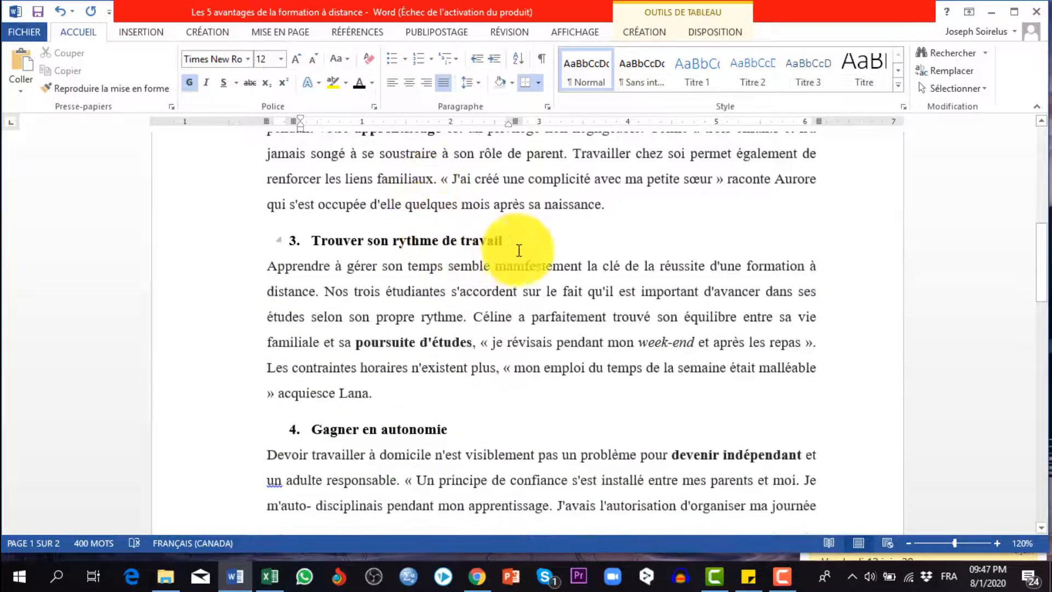
drag(492, 240, 411, 237)
right_click(411, 238)
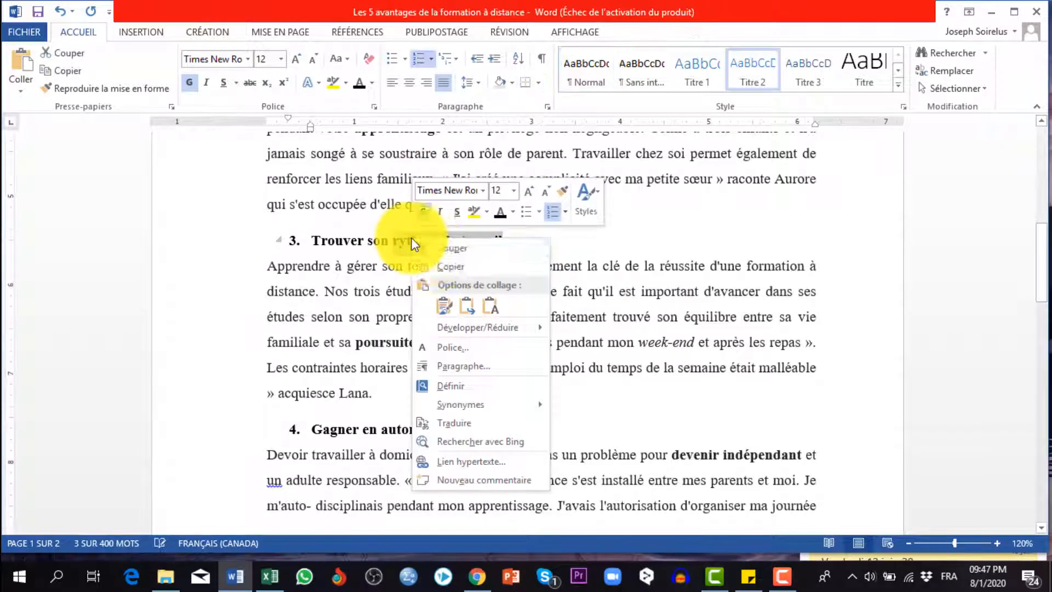
click(445, 267)
scroll(376, 305, down, 13)
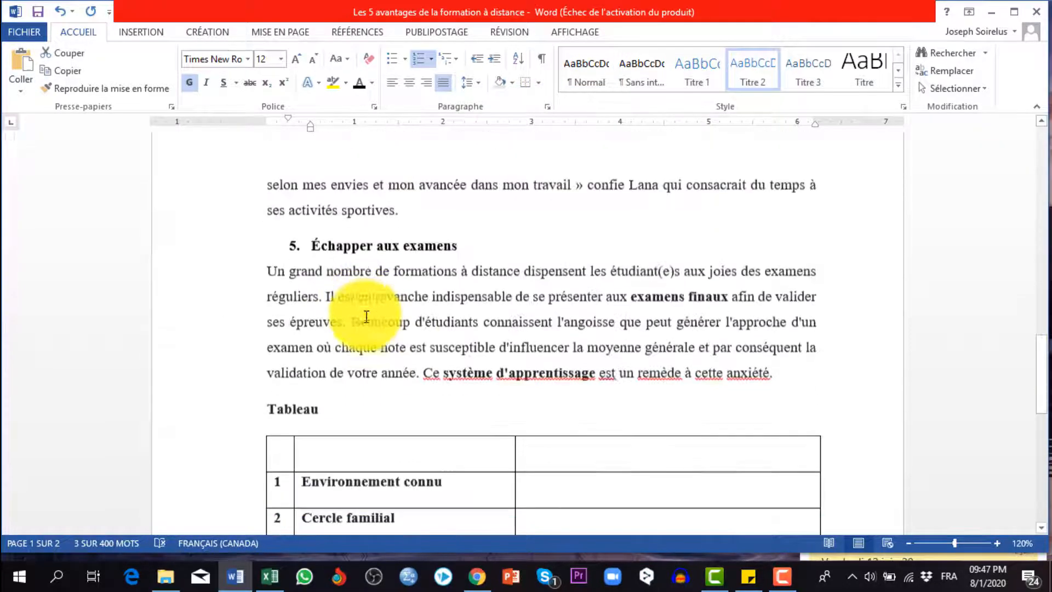
click(324, 336)
right_click(325, 335)
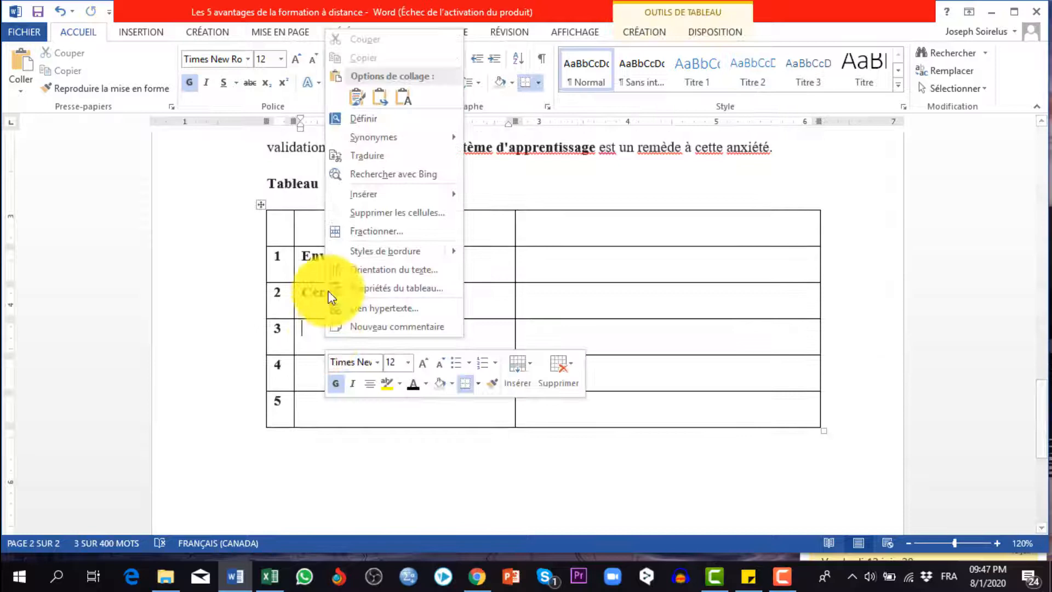
click(380, 95)
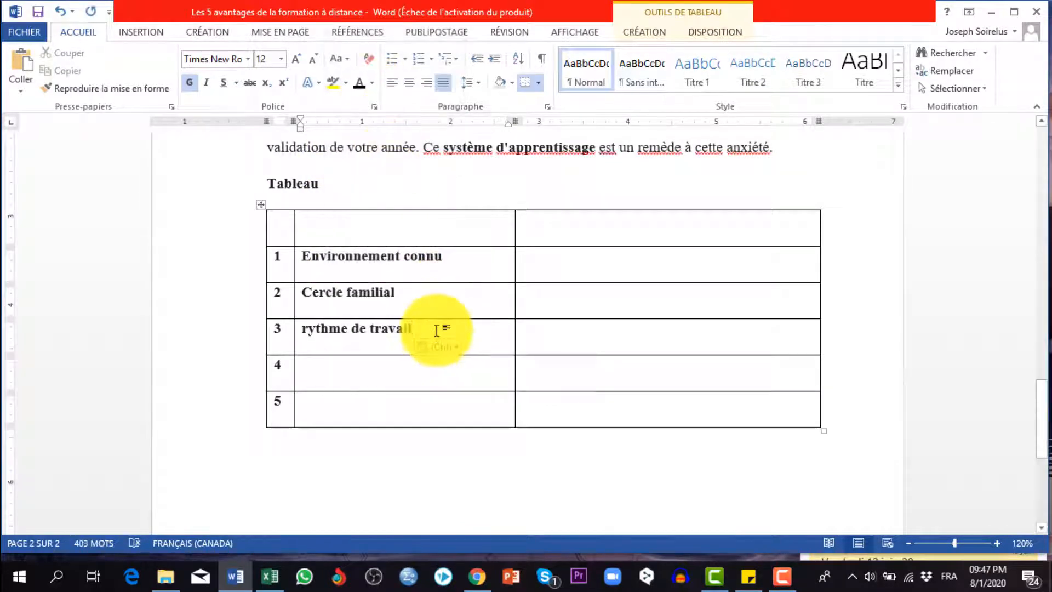
Append "individualisé" to the row 3 entry so it reads "rythme de travail individualisé"
text(individualisé)
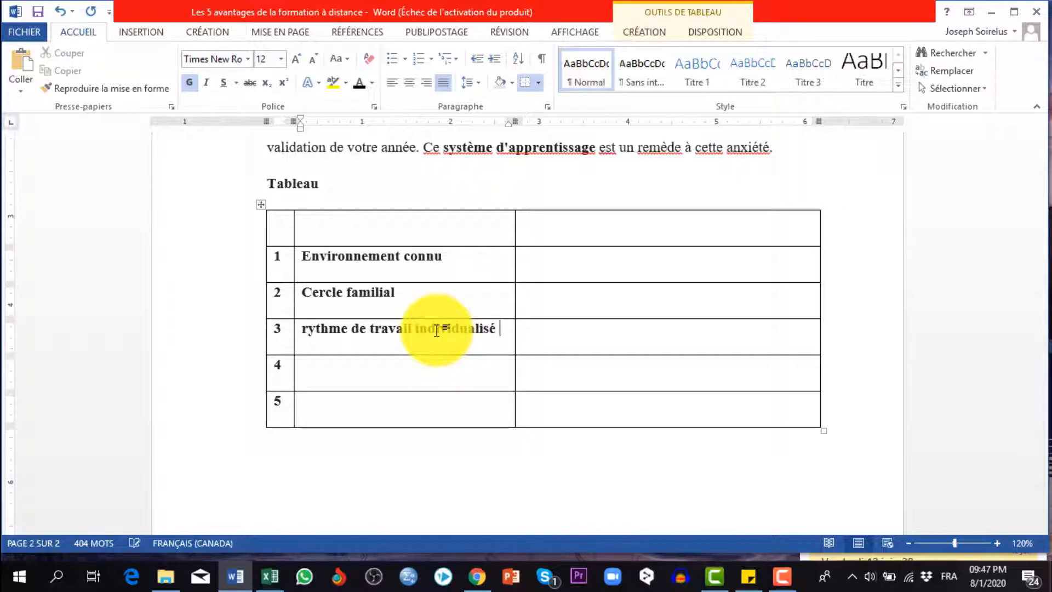
Copy "autonomie" from the fourth section heading into the second column of row 4 and capitalise its initial letter
scroll(369, 147, up, 15)
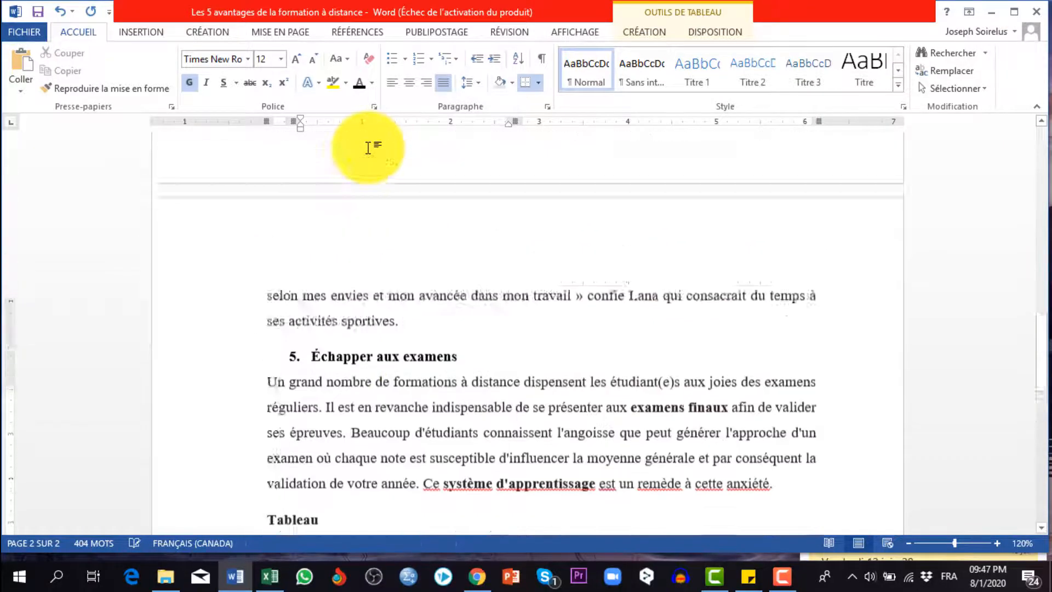
scroll(370, 148, down, 5)
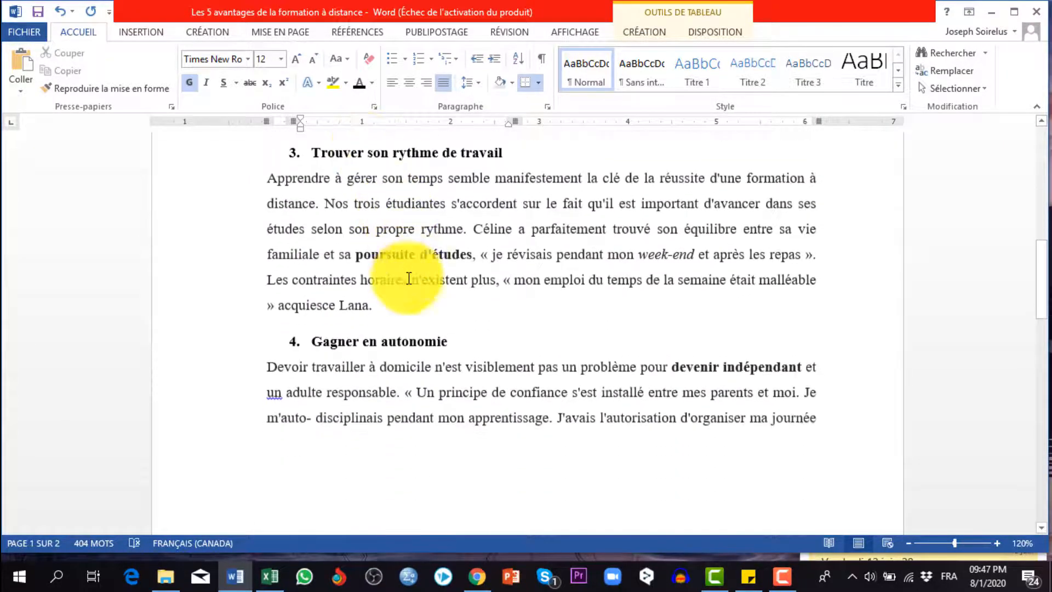
double_click(433, 297)
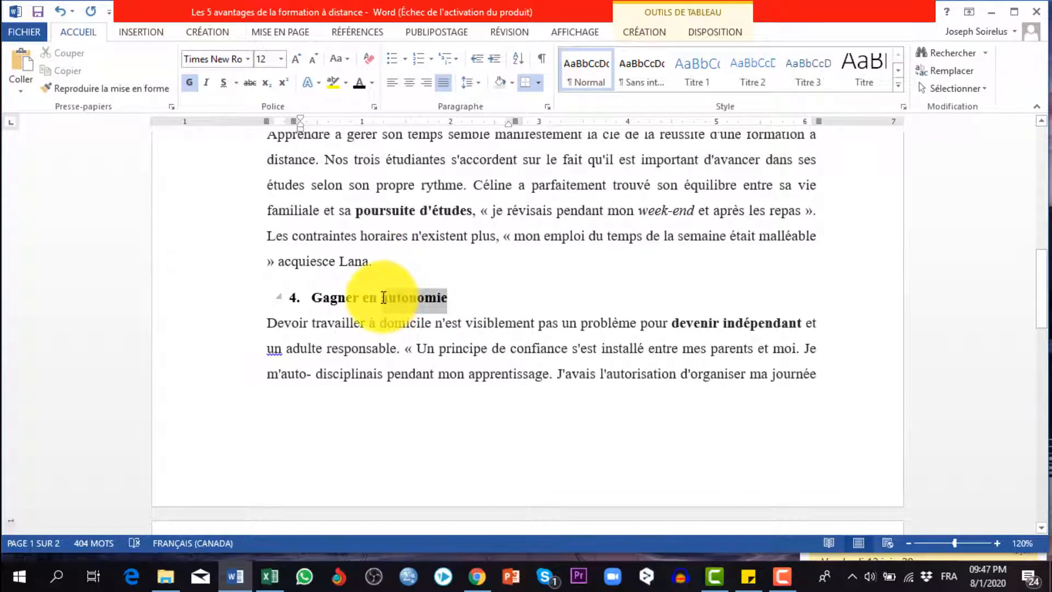
right_click(391, 300)
click(445, 328)
scroll(431, 313, down, 18)
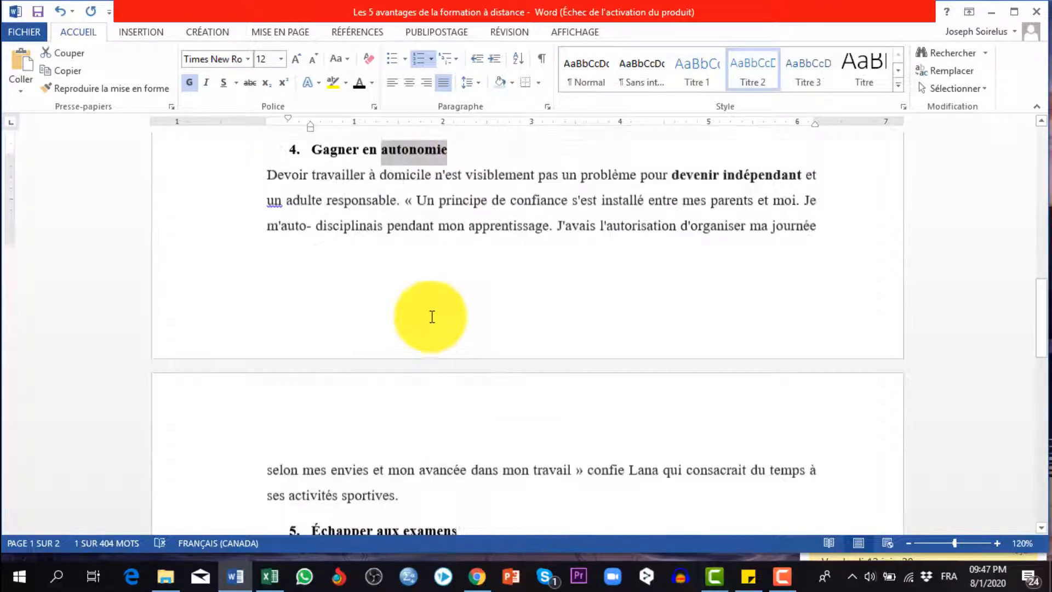
scroll(355, 461, down, 6)
click(318, 327)
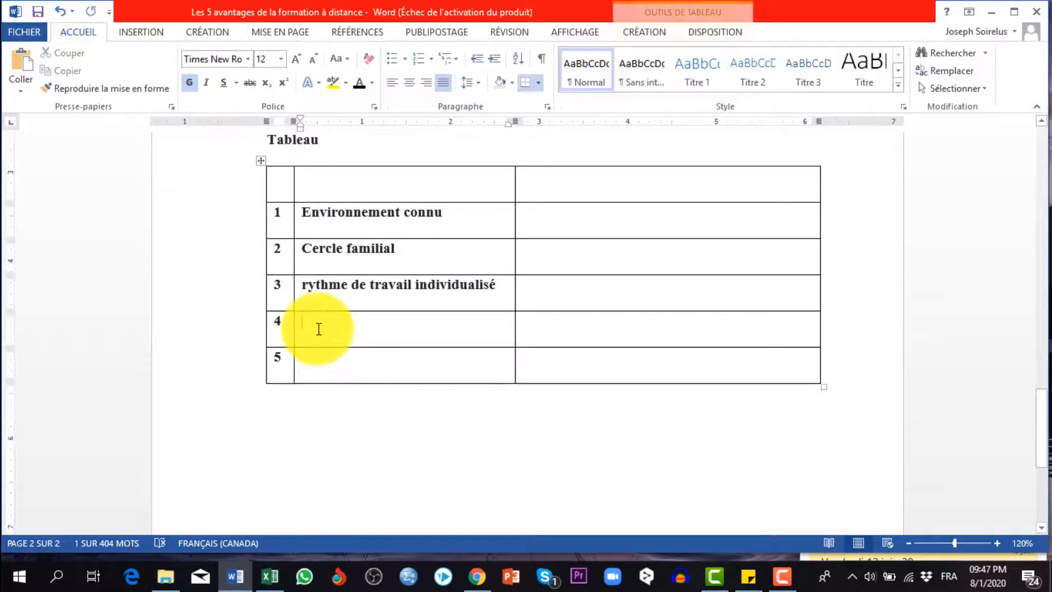
right_click(319, 328)
click(376, 83)
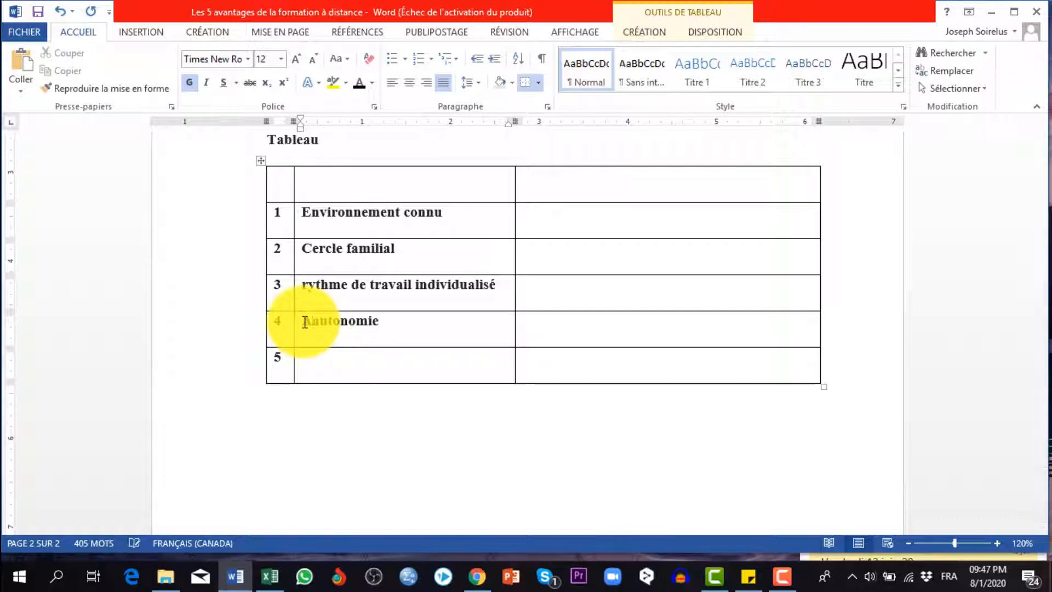
Copy "examens" from the fifth section heading into the second column of row 5
scroll(318, 320, up, 6)
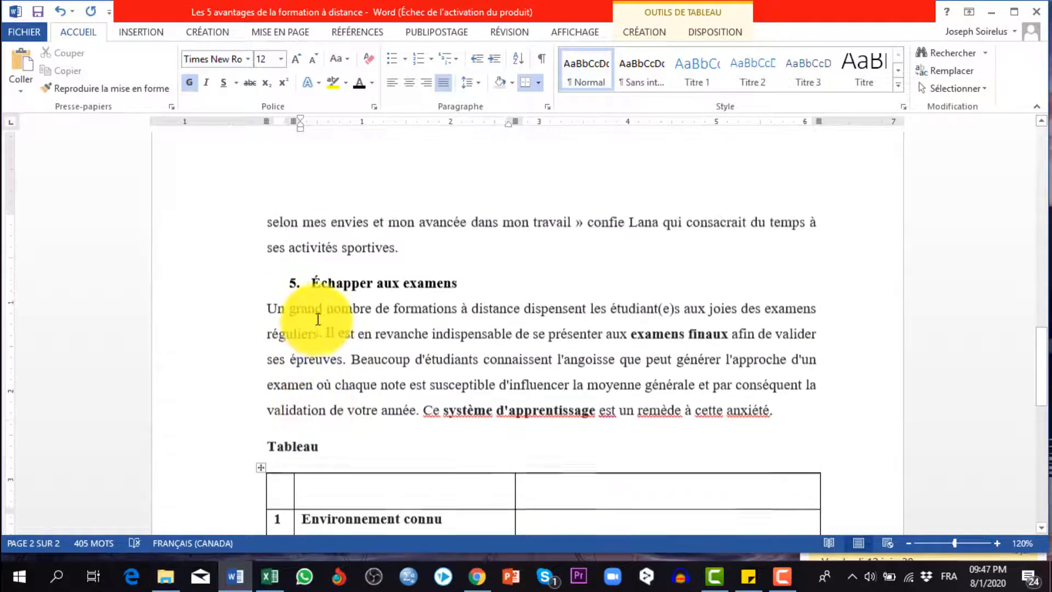
drag(479, 332, 410, 327)
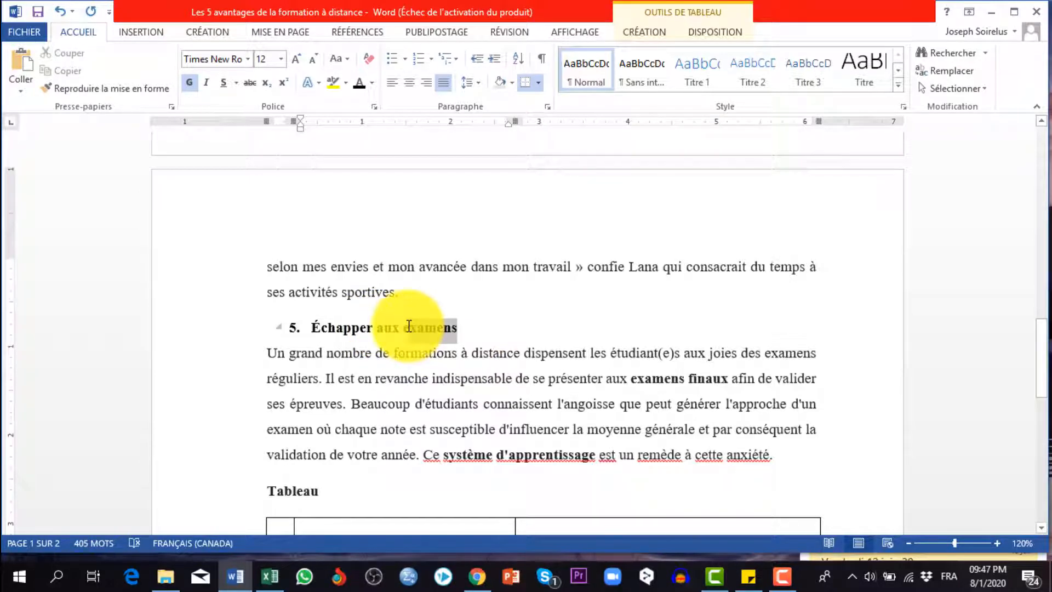
right_click(410, 326)
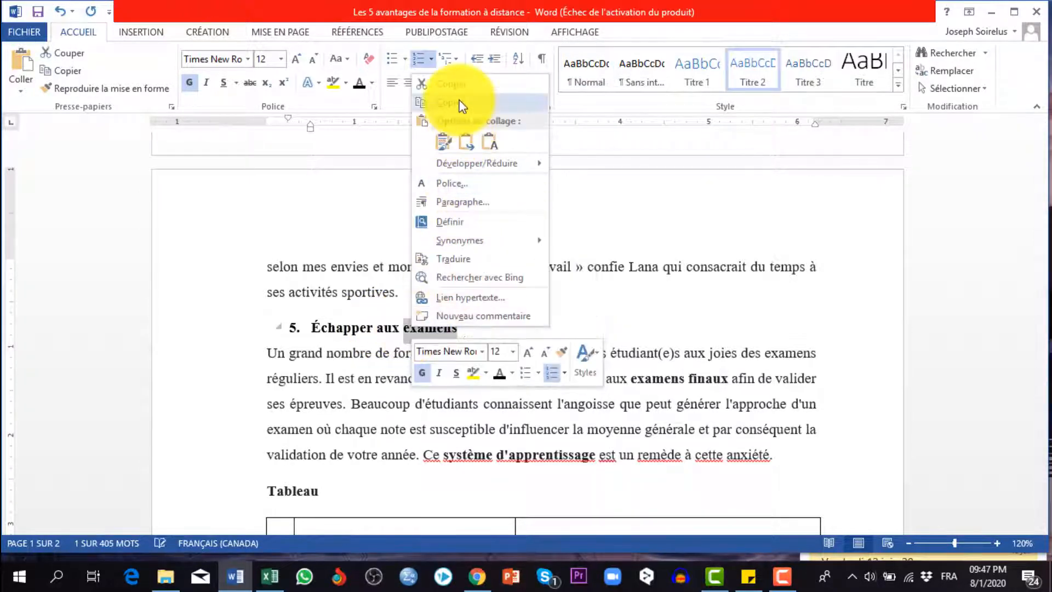
click(430, 94)
scroll(400, 342, down, 3)
scroll(351, 384, down, 2)
click(306, 405)
right_click(307, 404)
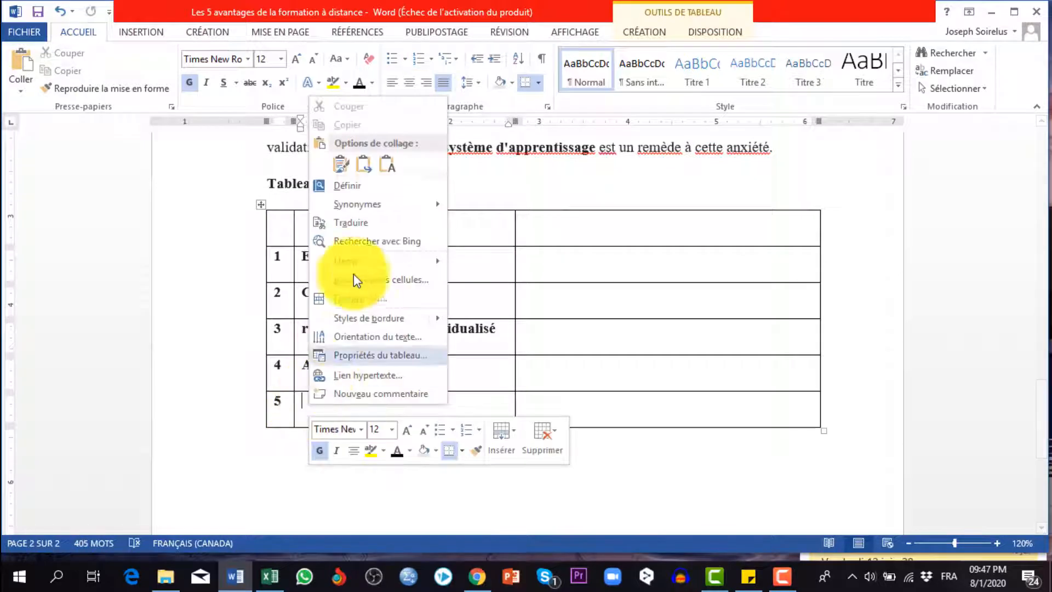
click(341, 163)
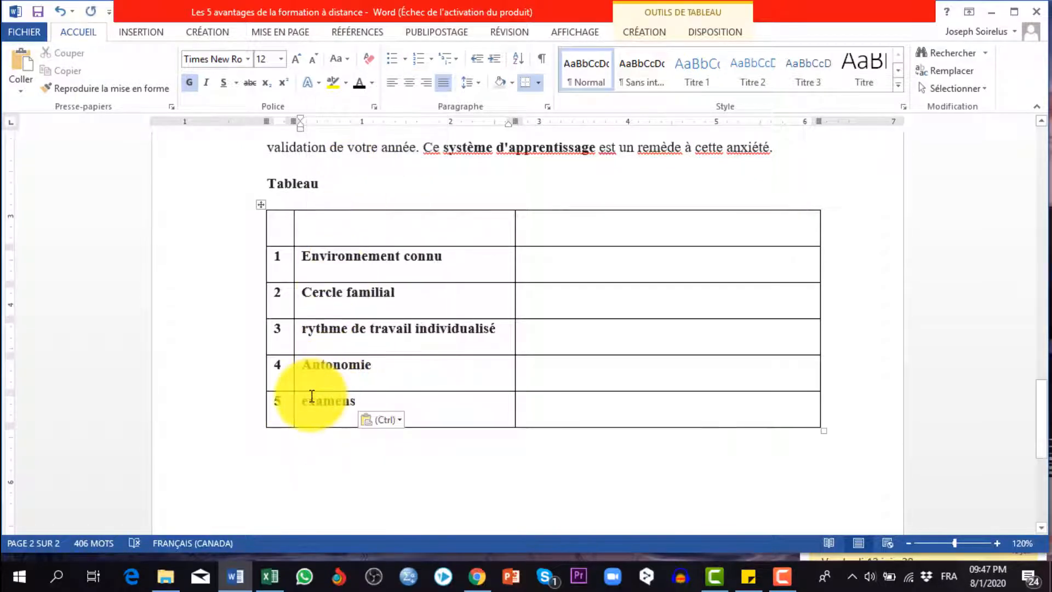
Reword the row 5 entry as "Évitement d'examens"
key(BackSpace)
text(E)
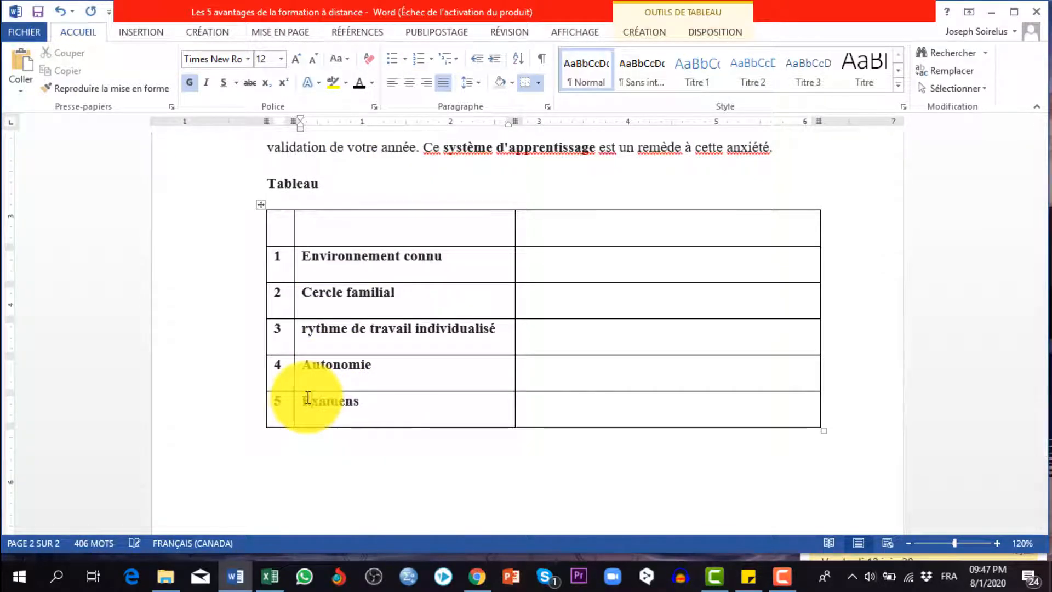
click(411, 407)
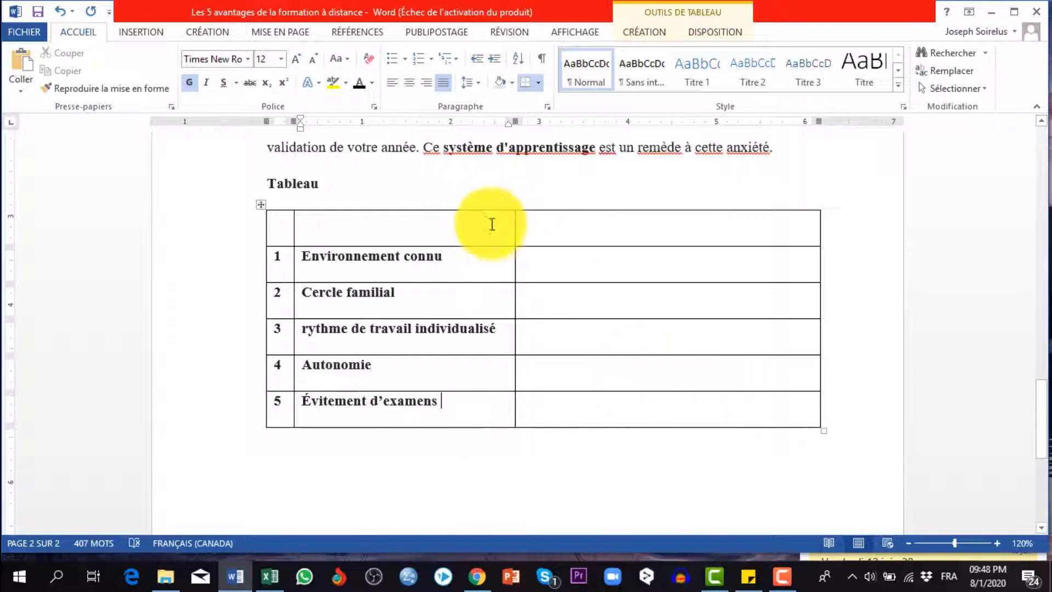
Fill the table's header row with "#", "Avantages d'une FOAD" and "Descriptions" in the first, second and third columns
text(Avantage)
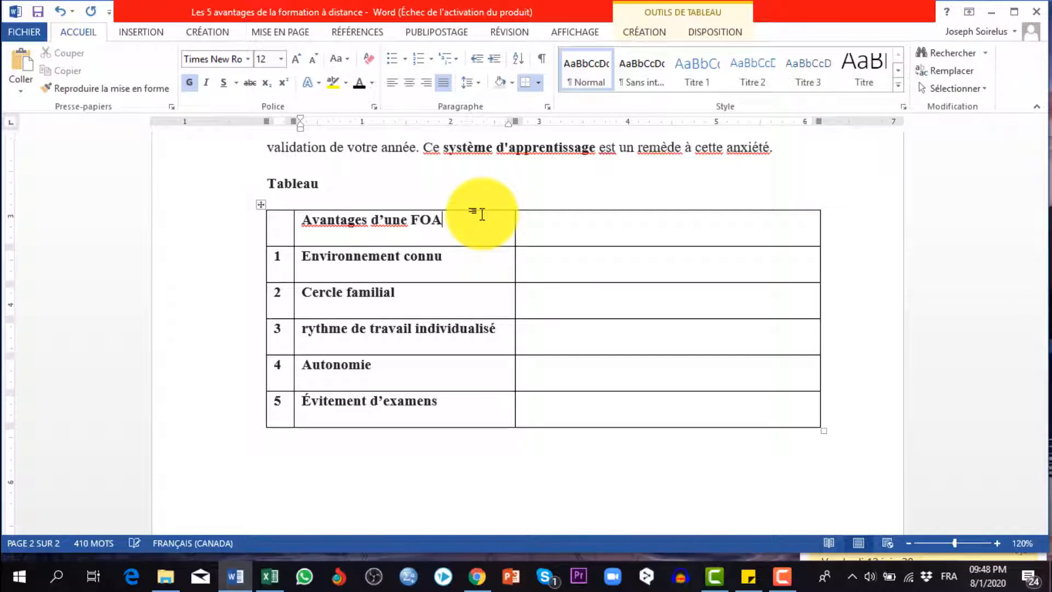
right_click(328, 218)
click(327, 230)
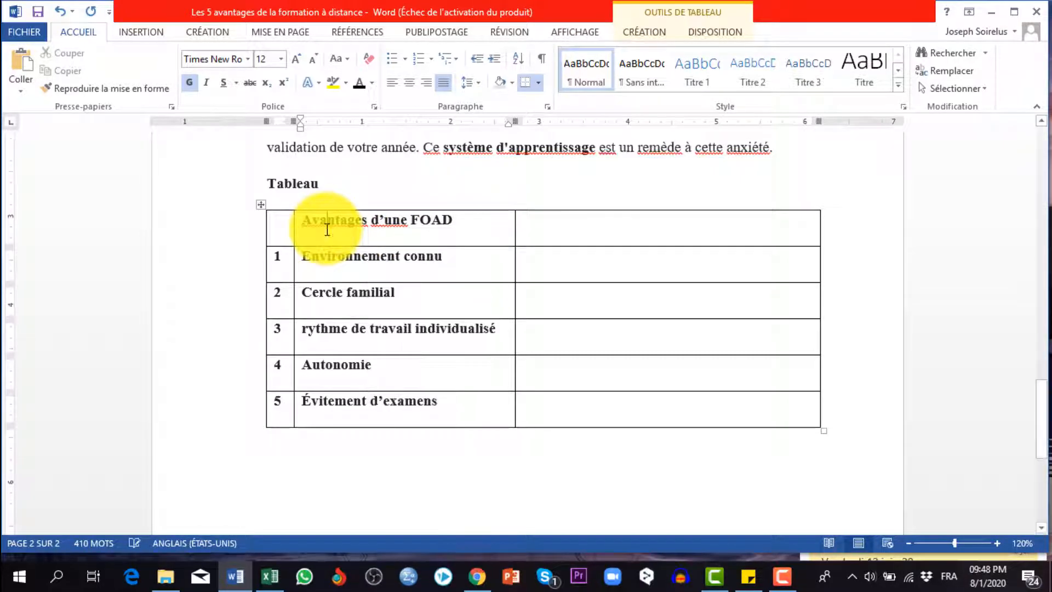
click(289, 232)
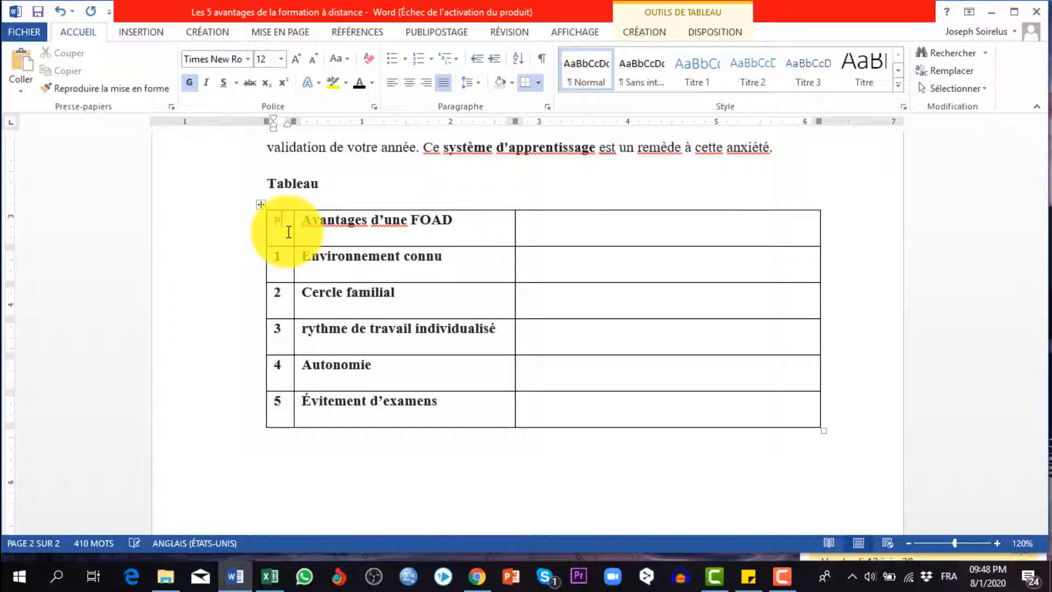
click(600, 237)
text(Descript)
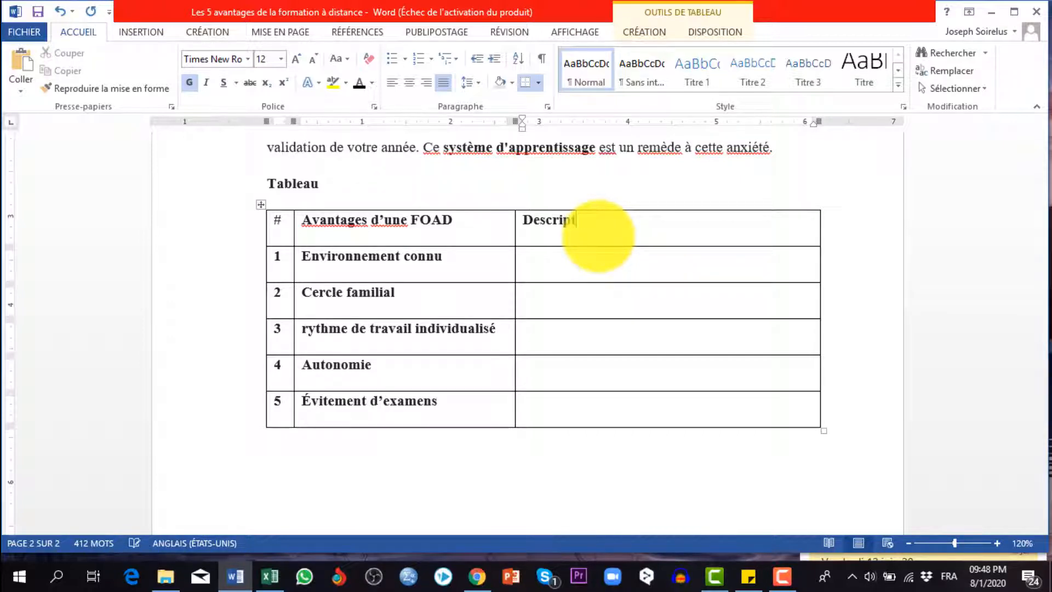
text(ions)
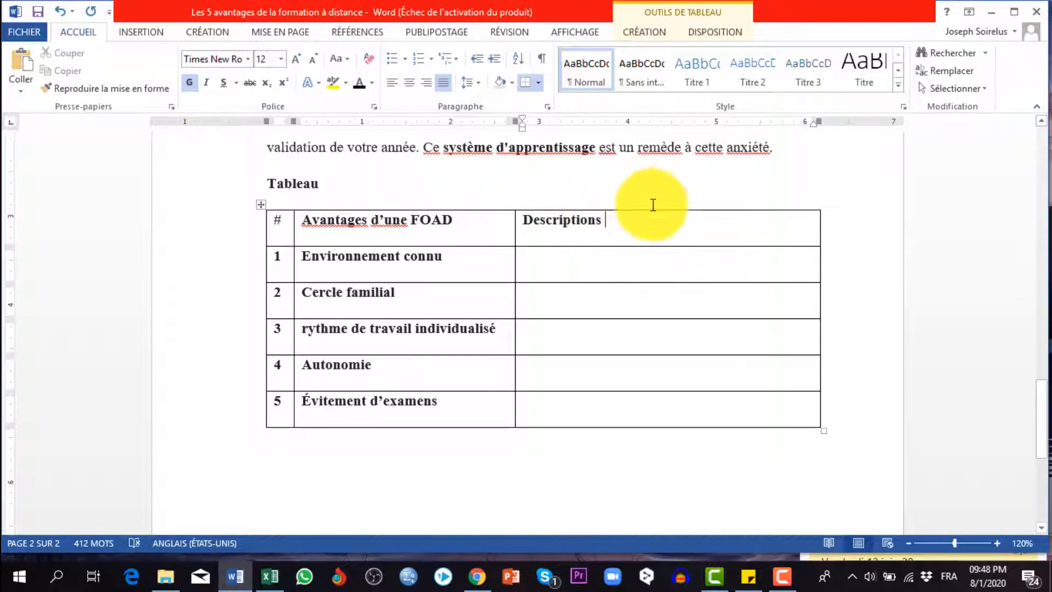
Shade the "Avantages d'une FOAD" and "Descriptions" header cells light grey
drag(634, 228, 418, 218)
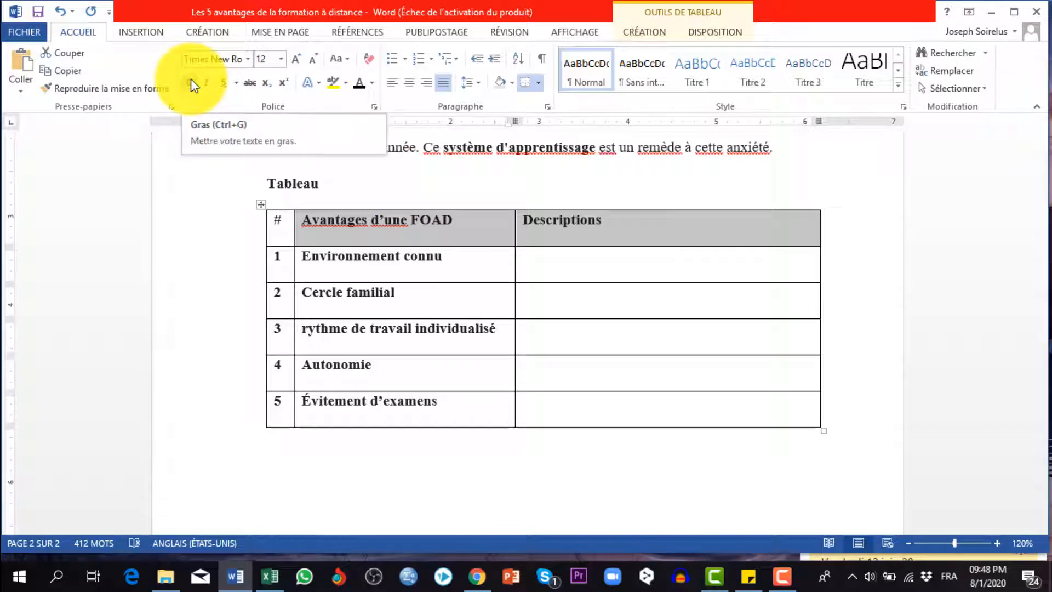
click(500, 84)
click(345, 258)
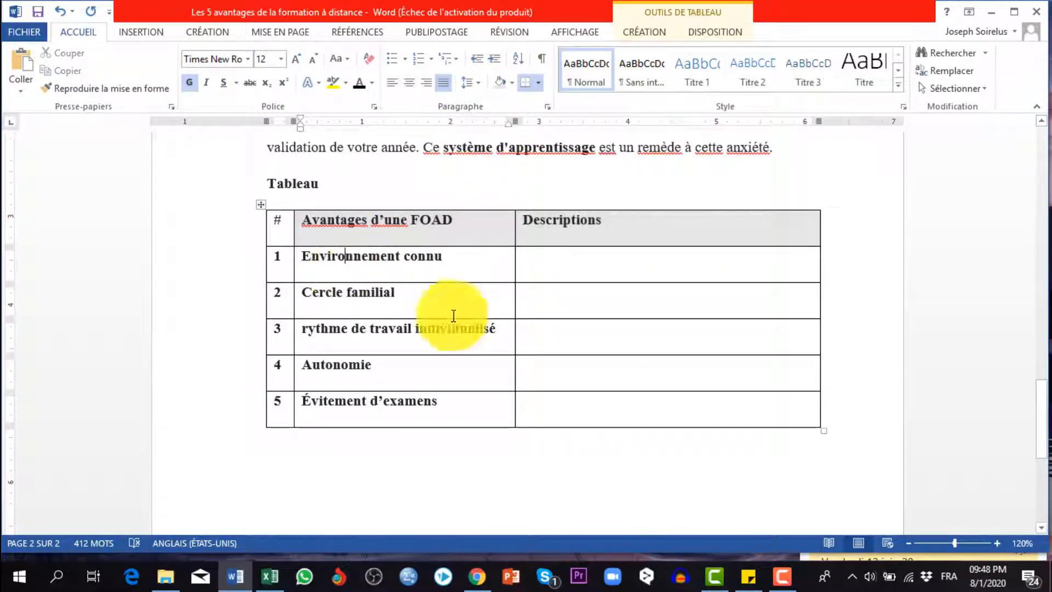
Remove the bold formatting from table rows 1 to 5
mouse_move(629, 411)
mouse_down()
mouse_move(434, 343)
mouse_move(284, 271)
mouse_up()
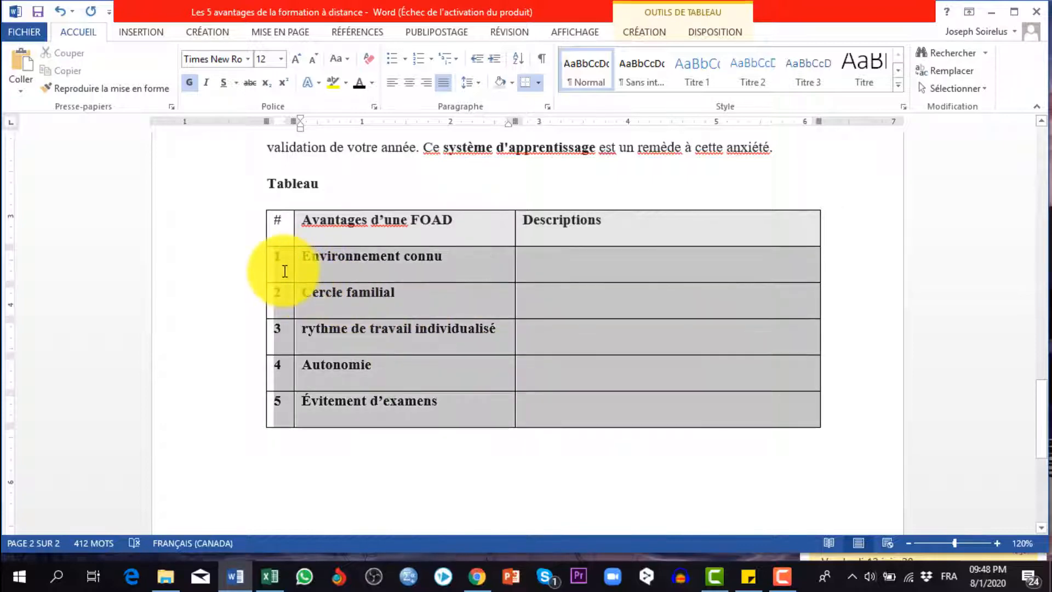
click(191, 85)
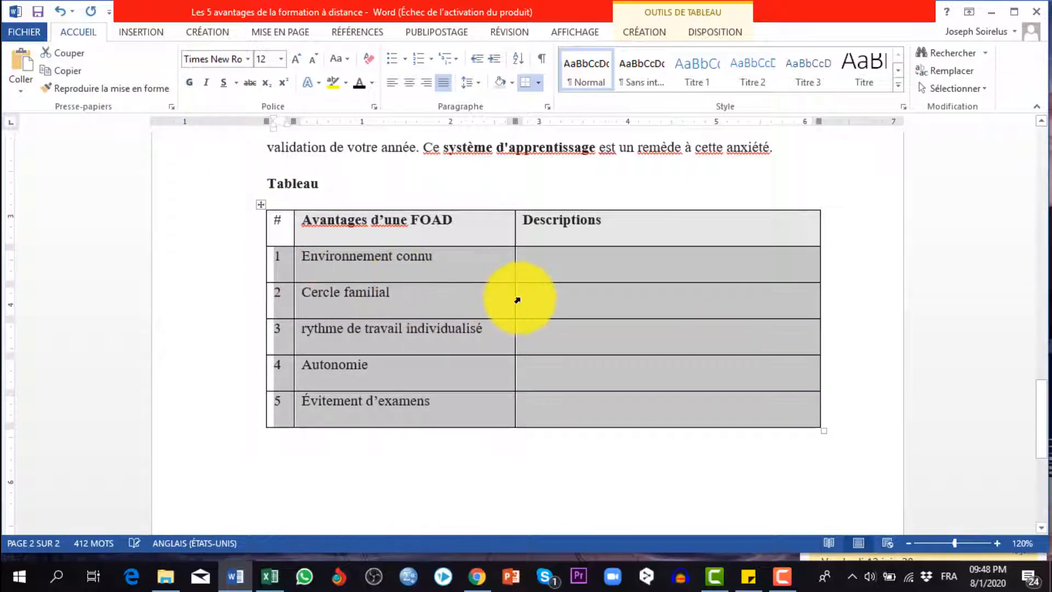
Review the document's numbered sections alongside the table entries summarising them
scroll(572, 300, up, 10)
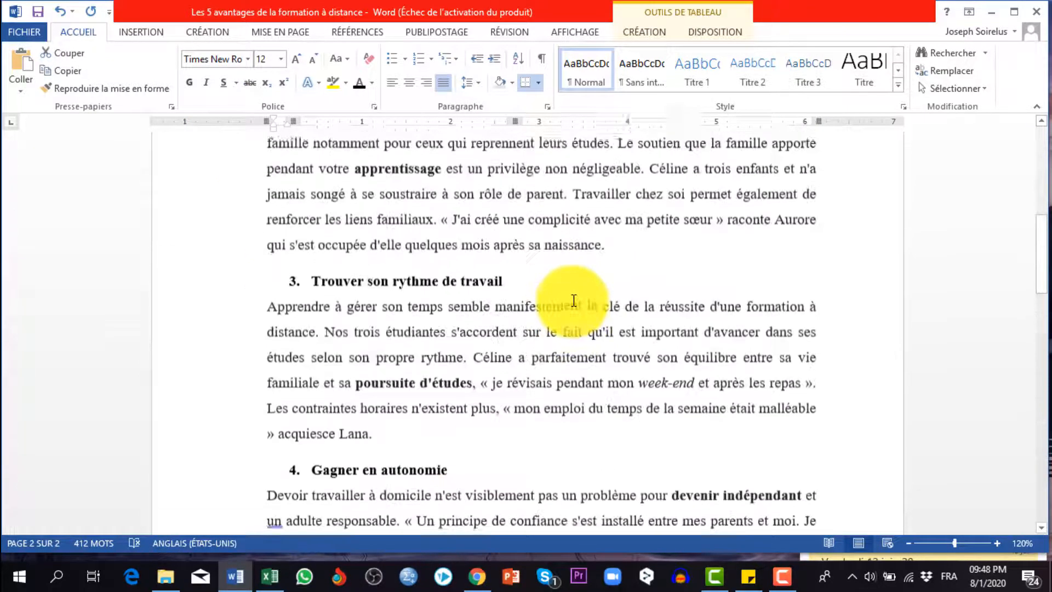
scroll(573, 300, up, 10)
scroll(574, 300, down, 2)
scroll(574, 300, up, 1)
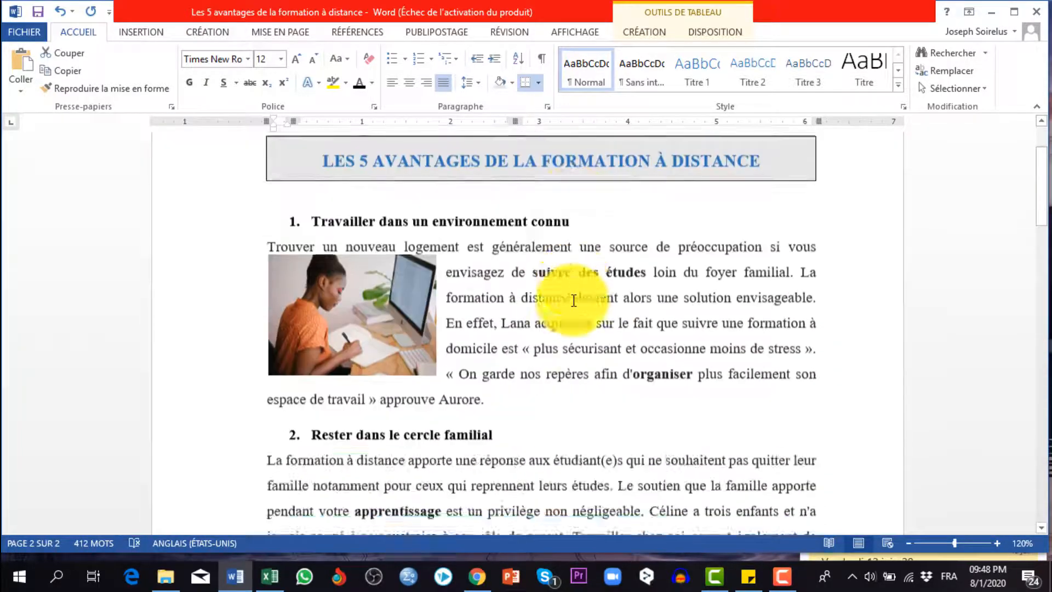
scroll(573, 300, down, 18)
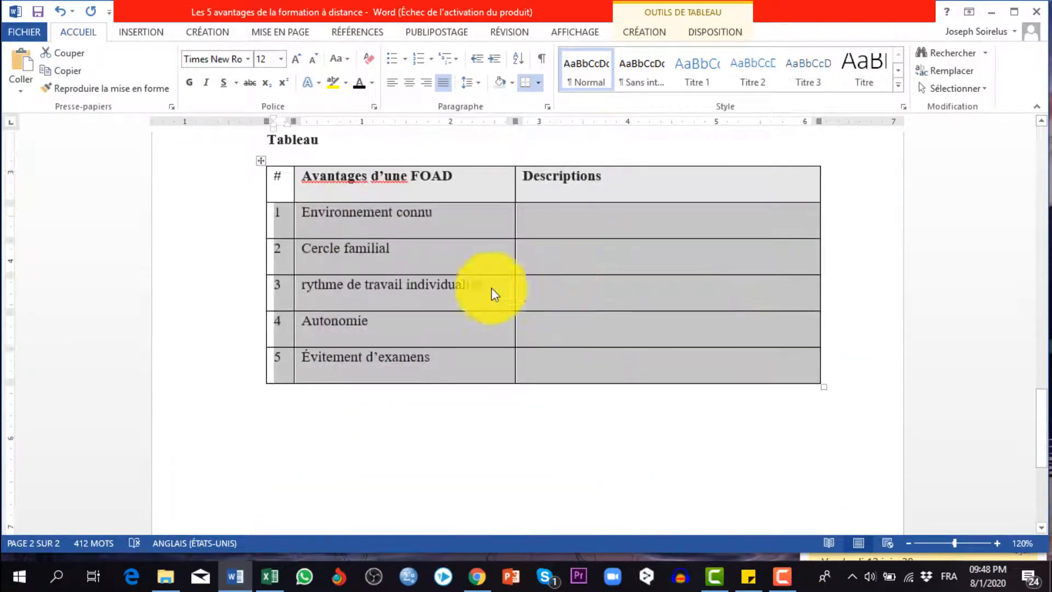
scroll(536, 260, up, 18)
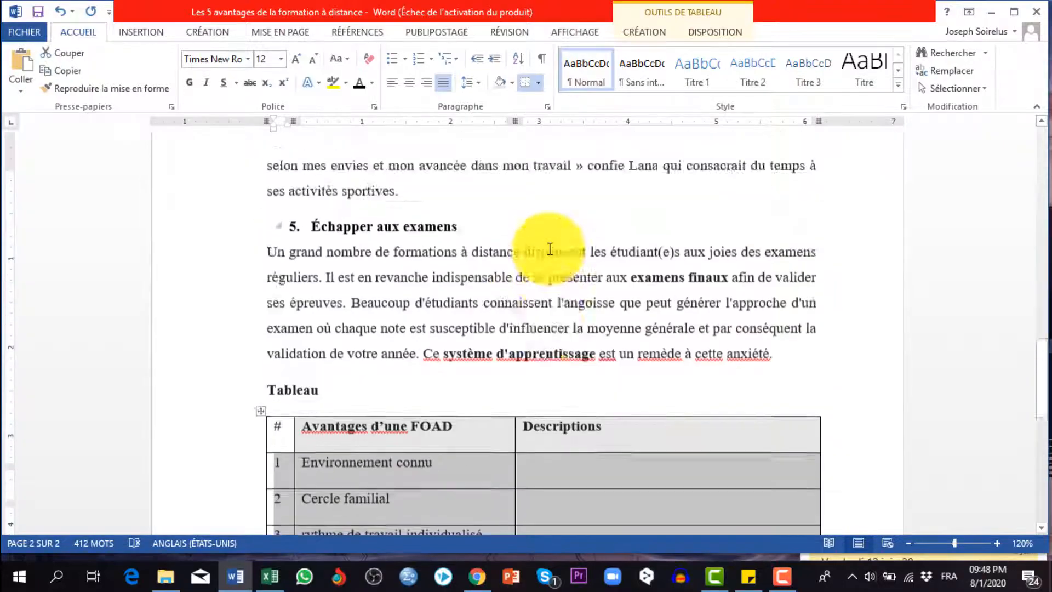
scroll(550, 250, down, 18)
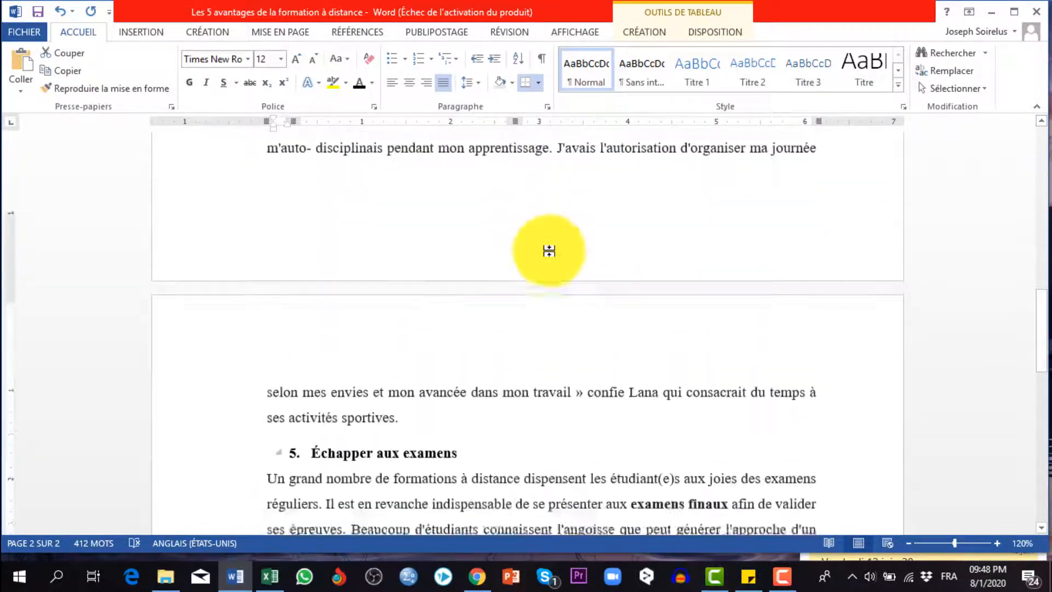
scroll(551, 251, down, 2)
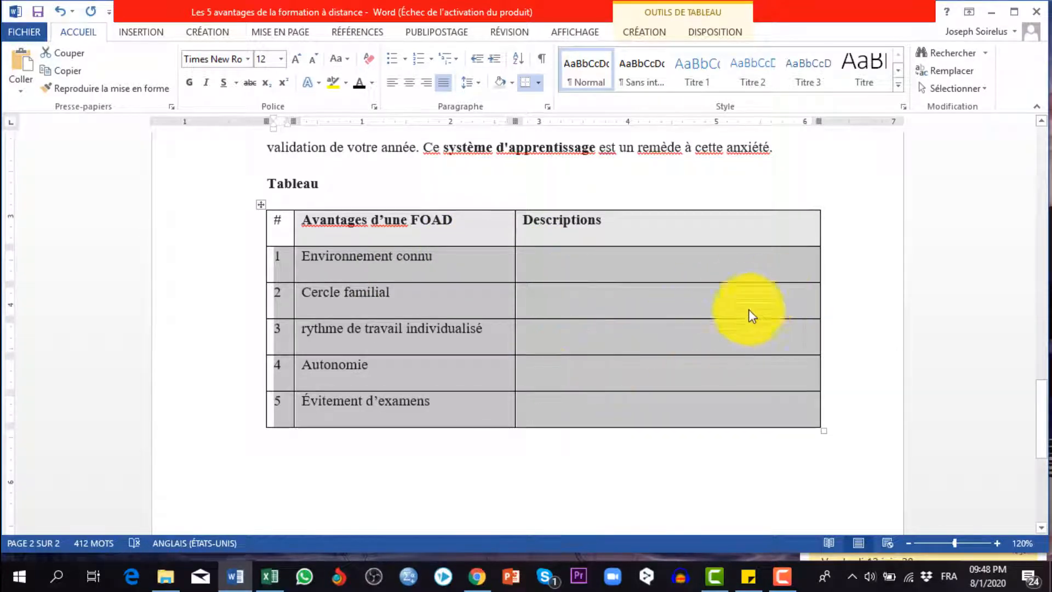
scroll(713, 323, down, 4)
scroll(699, 324, up, 5)
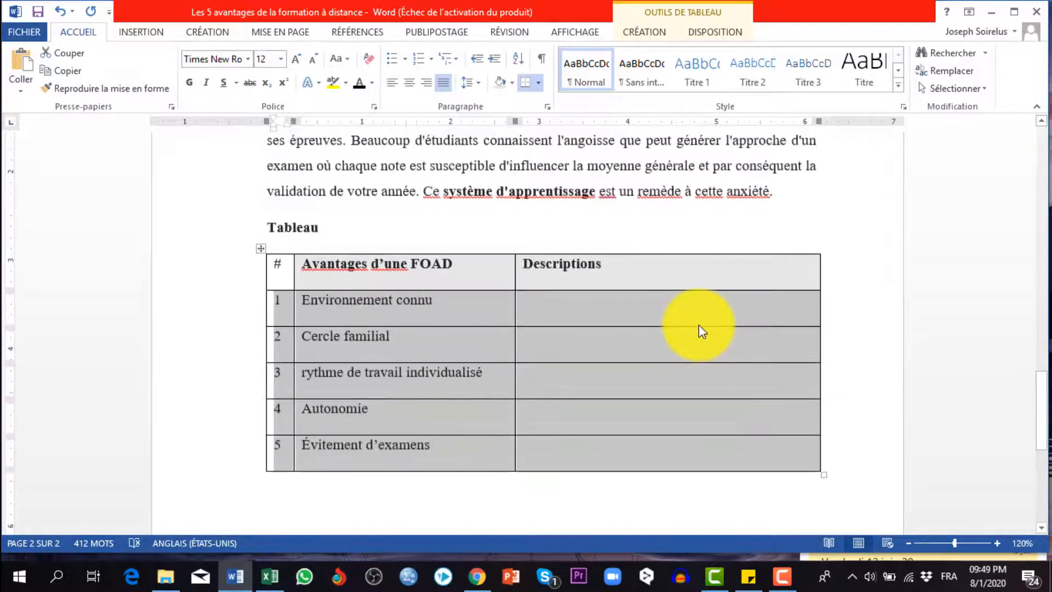
click(570, 318)
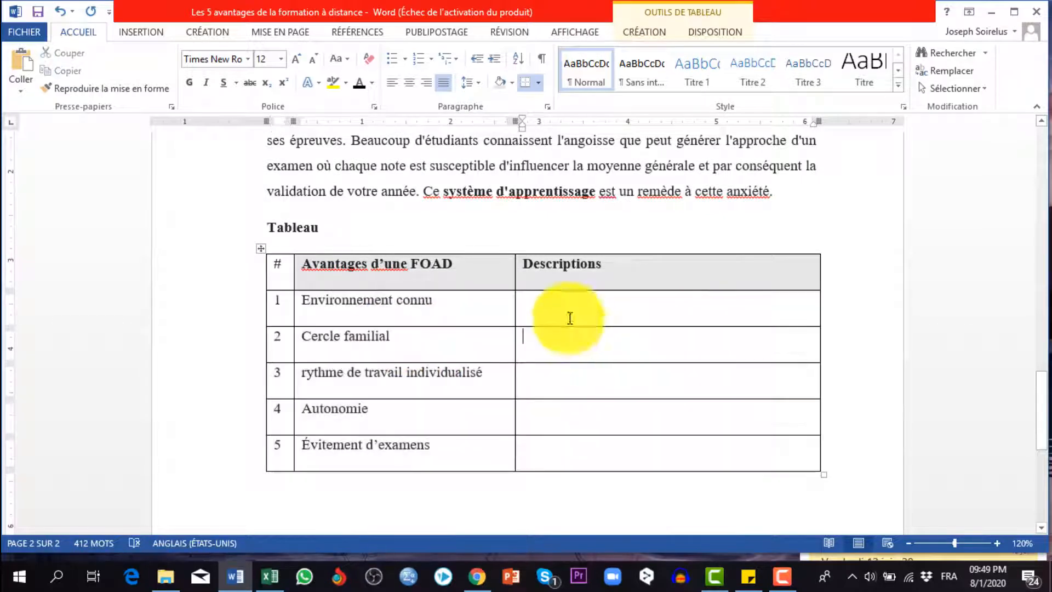
scroll(610, 359, up, 1)
scroll(630, 313, down, 3)
scroll(587, 288, up, 3)
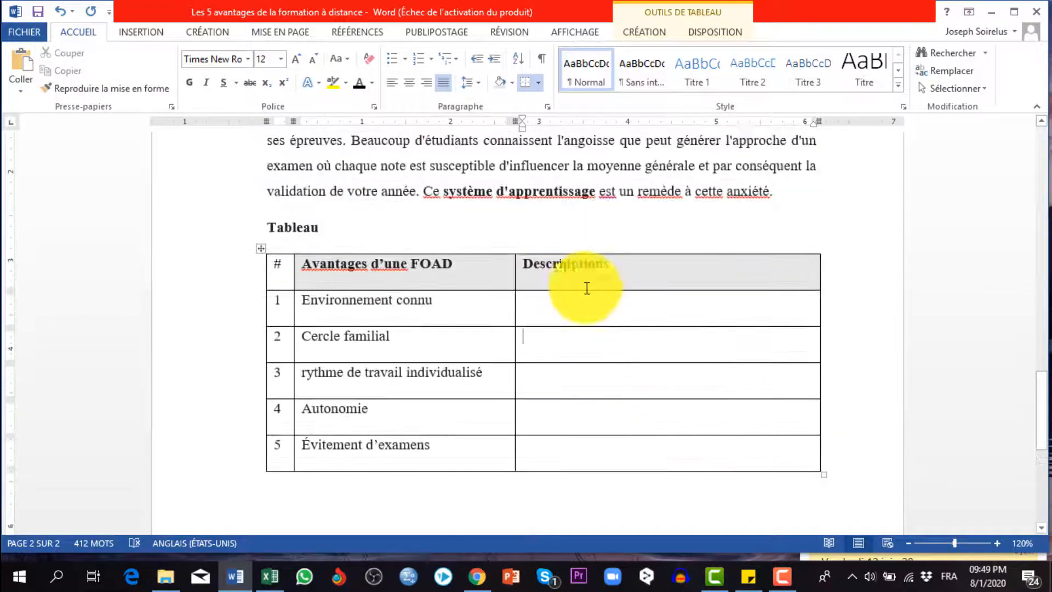
scroll(586, 288, down, 1)
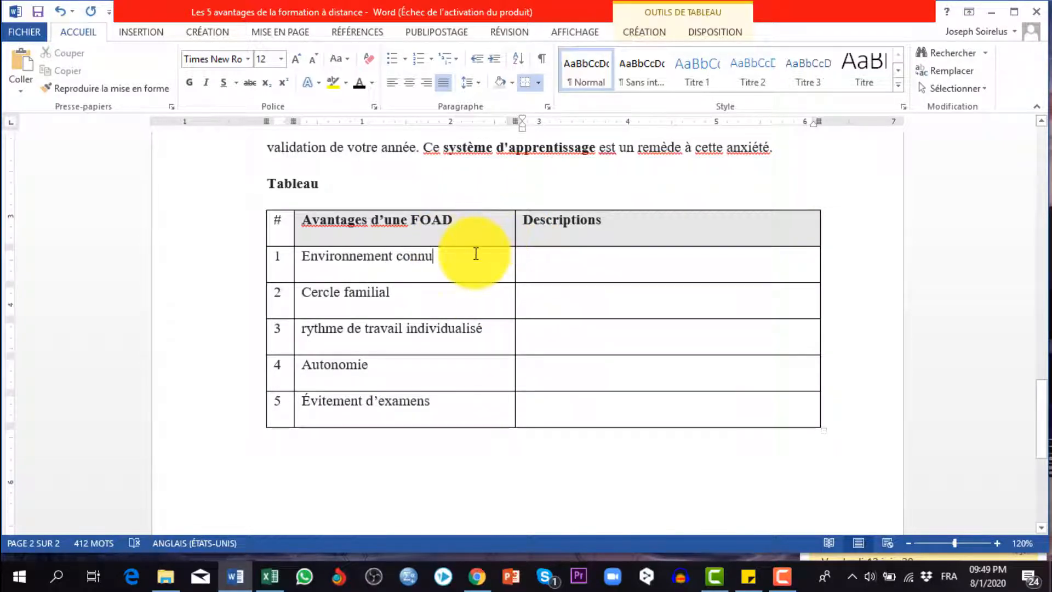
click(500, 235)
click(434, 401)
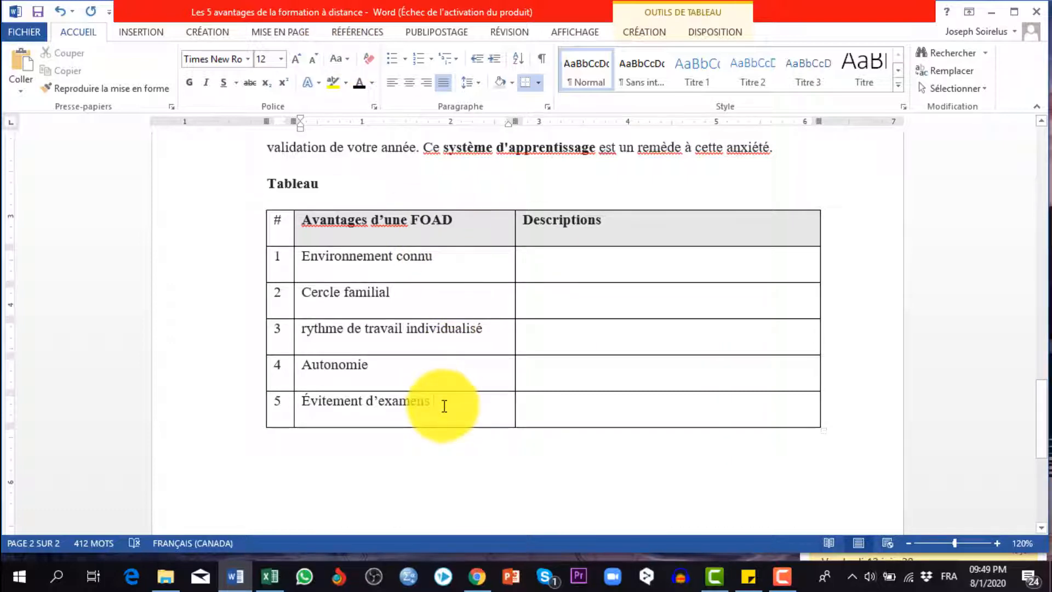
click(554, 417)
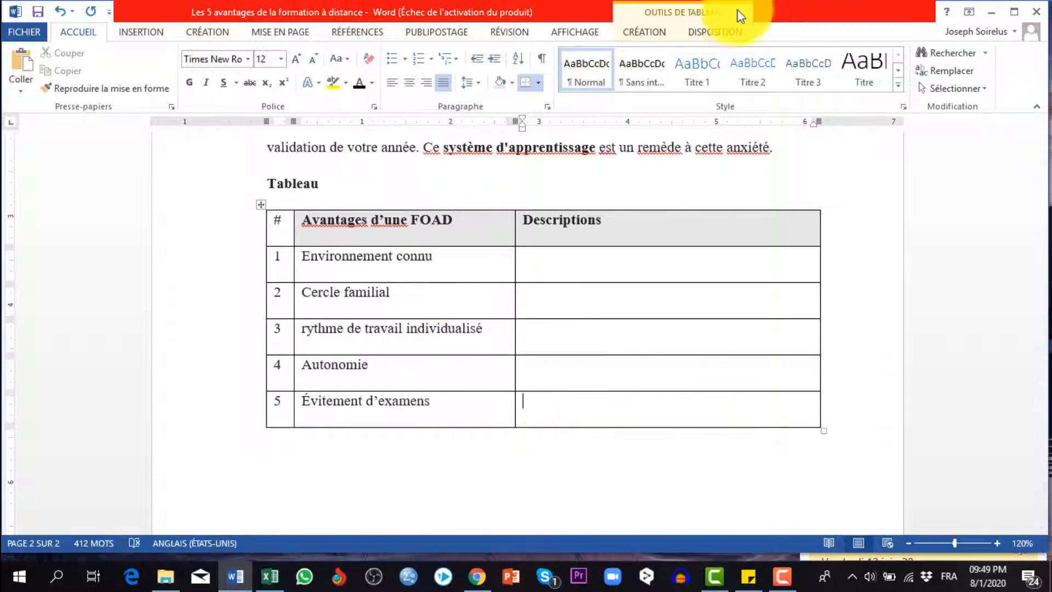
Insert four blank rows below row 5 of the table and one blank row above "Cercle familial"
click(716, 30)
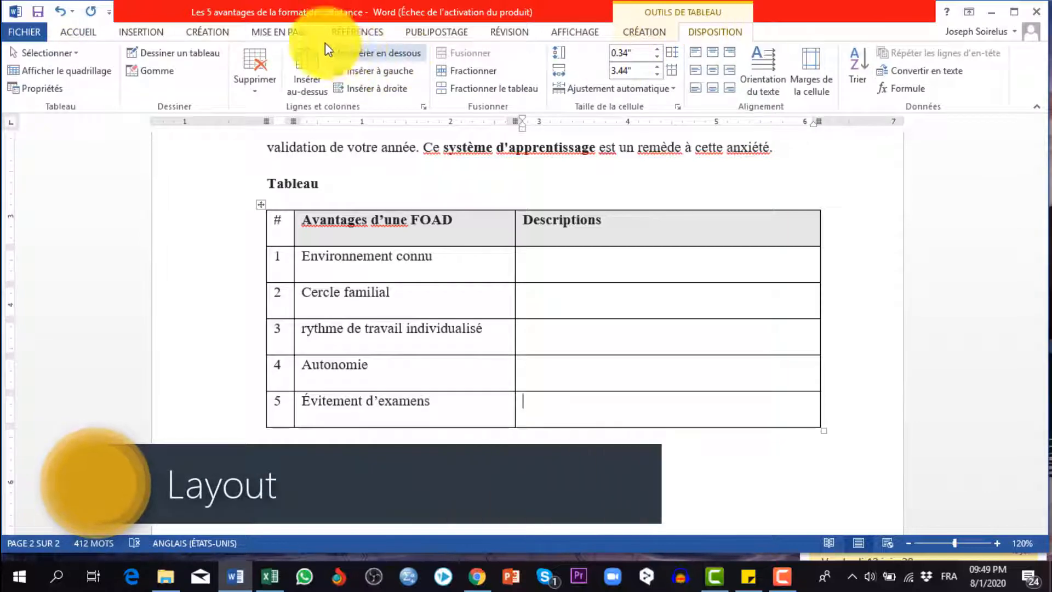
click(373, 53)
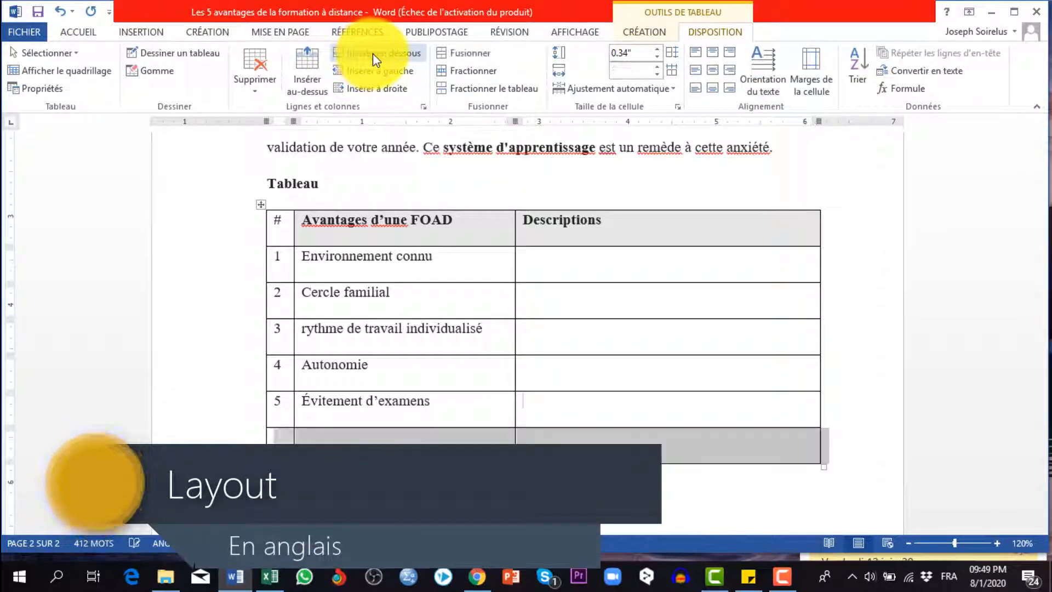
click(372, 54)
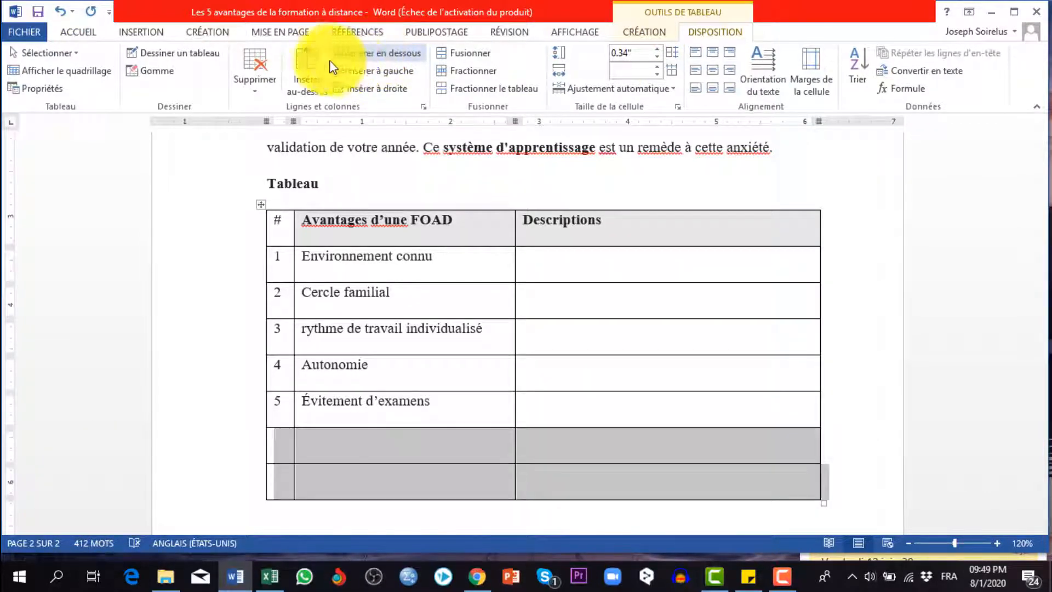
click(311, 55)
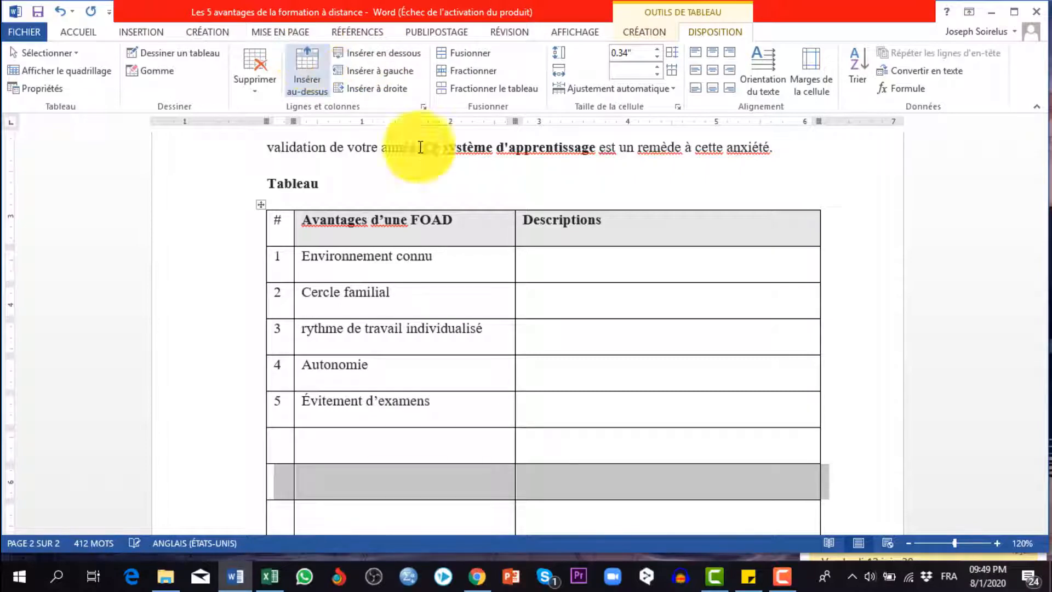
click(410, 291)
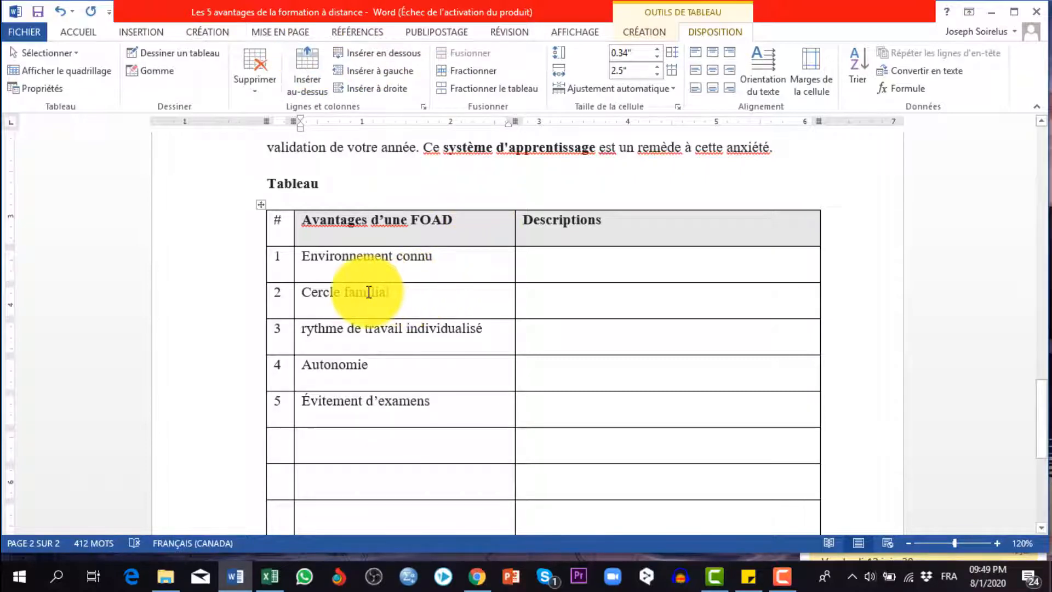
click(306, 51)
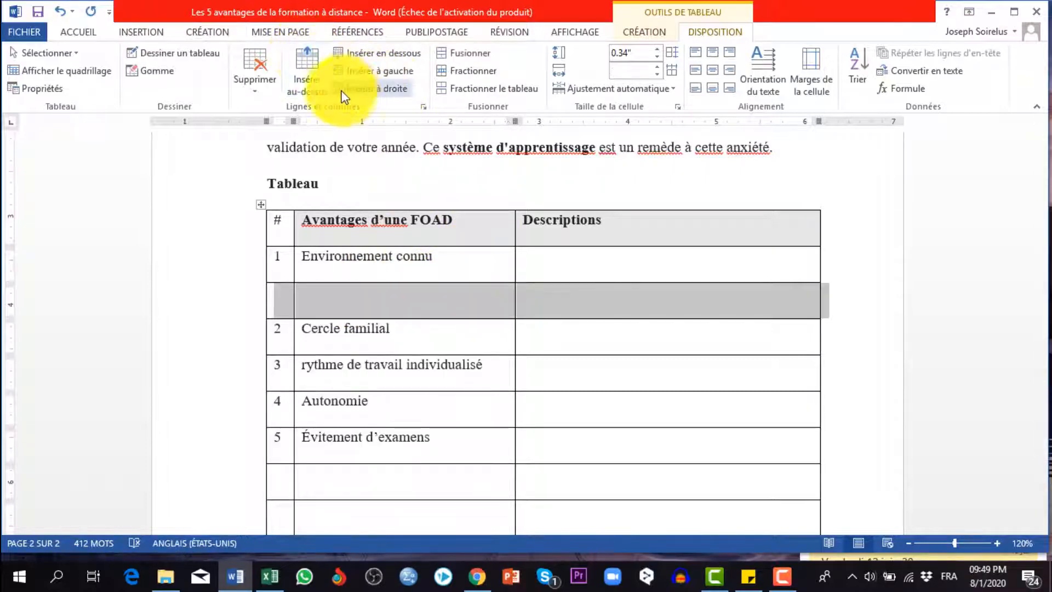
Delete the blank table row between "Environnement connu" and "Cercle familial"
click(439, 306)
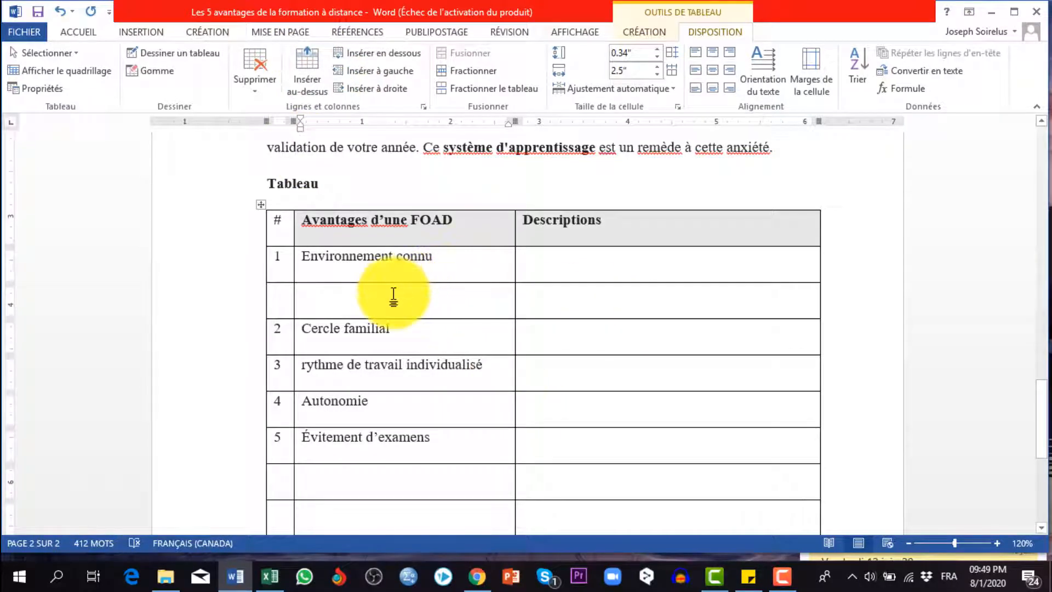
click(256, 94)
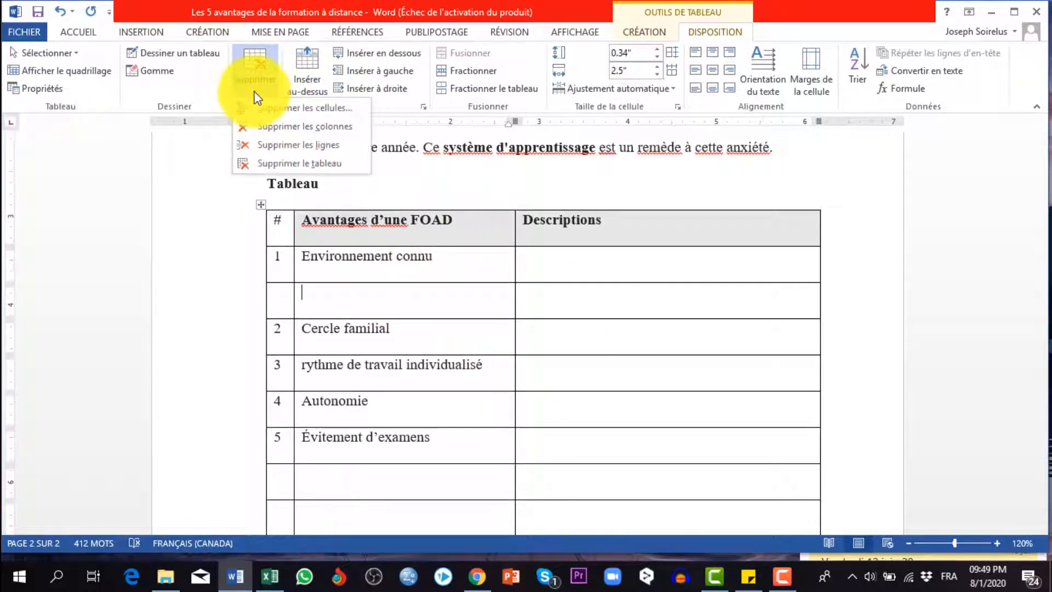
click(300, 146)
Delete all the blank rows below "Évitement d'examens" at the end of the table
scroll(450, 228, down, 3)
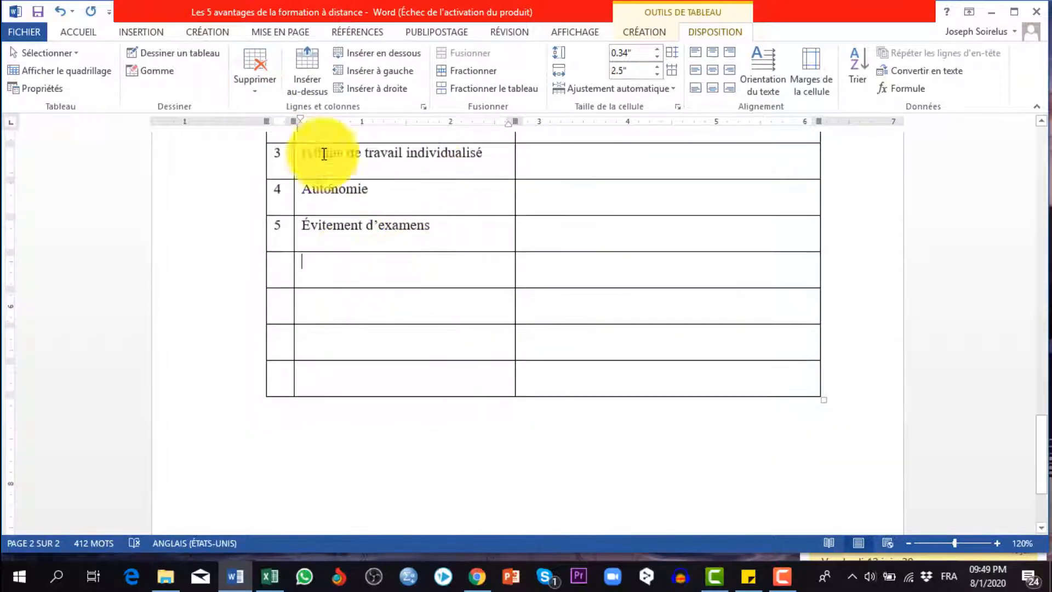
click(259, 91)
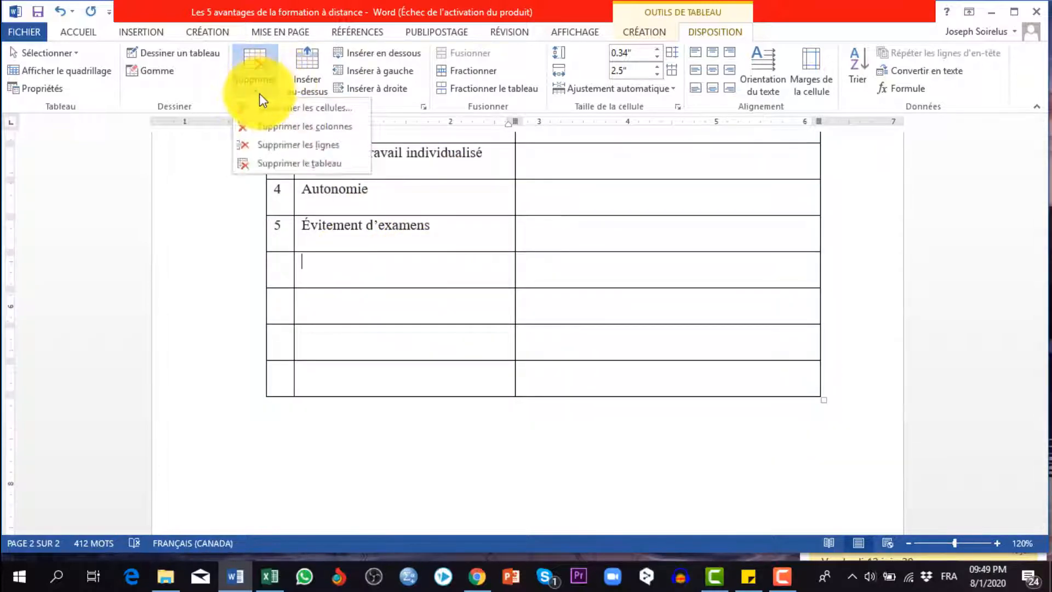
click(303, 147)
click(403, 268)
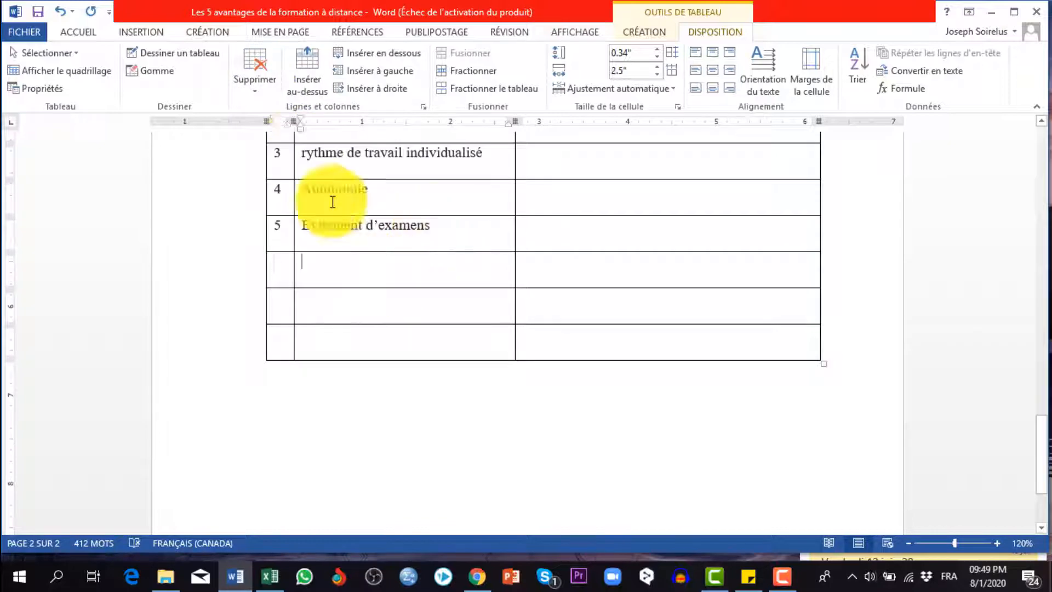
click(265, 92)
drag(384, 270, 393, 308)
click(337, 263)
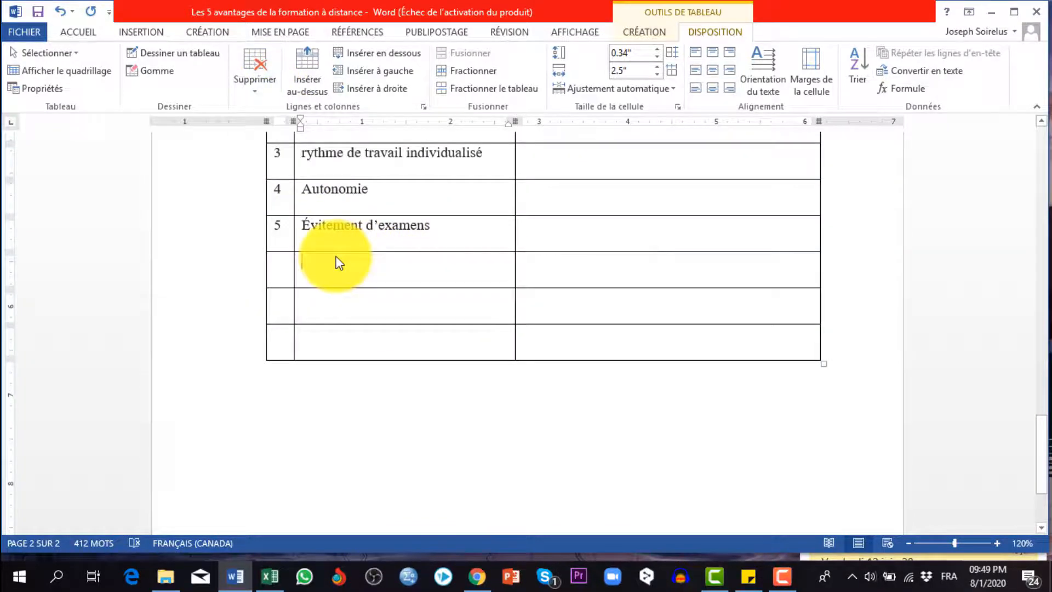
drag(327, 258, 348, 343)
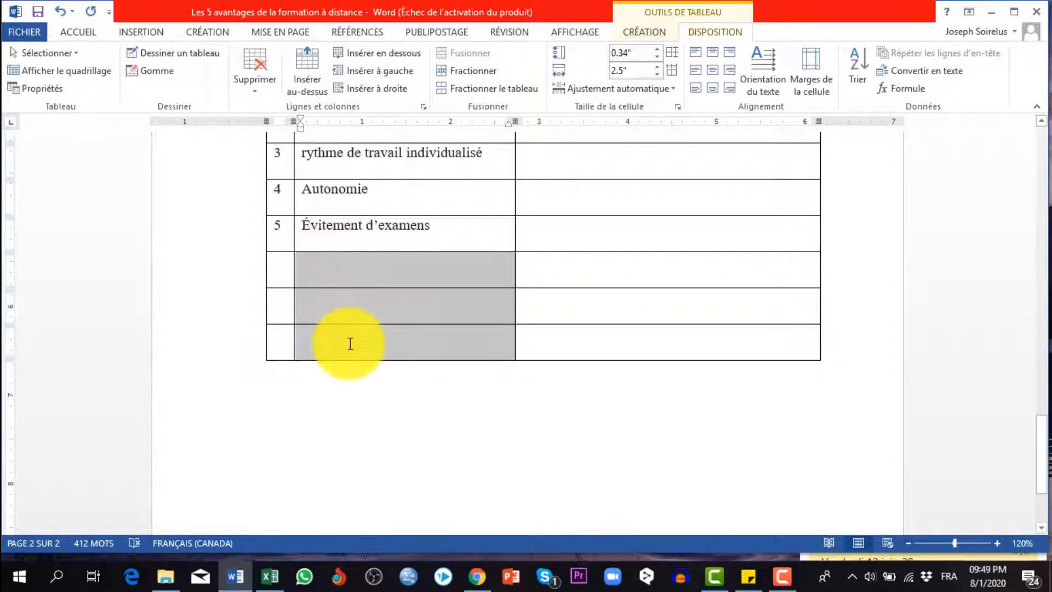
click(244, 97)
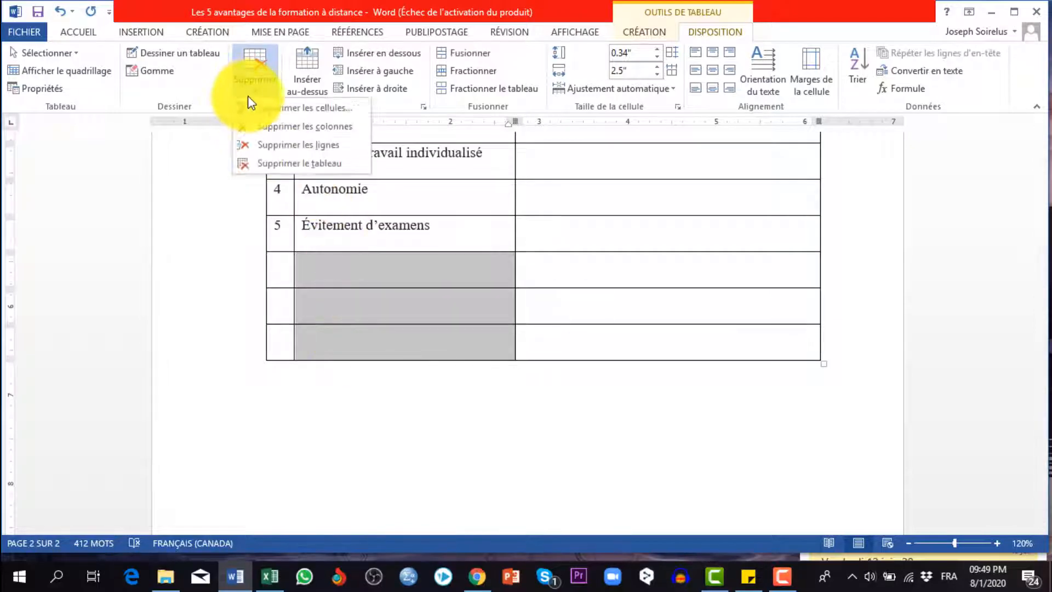
click(276, 144)
scroll(474, 219, up, 5)
scroll(384, 254, down, 1)
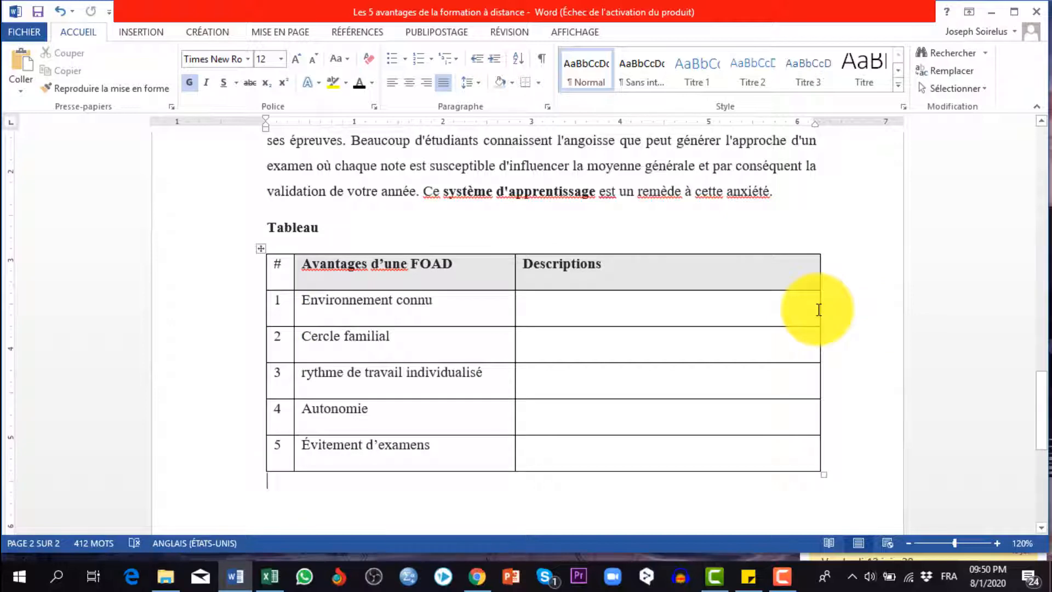
Narrow the table's Descriptions column to about 1.19" by moving its outer border inward
drag(819, 310, 621, 307)
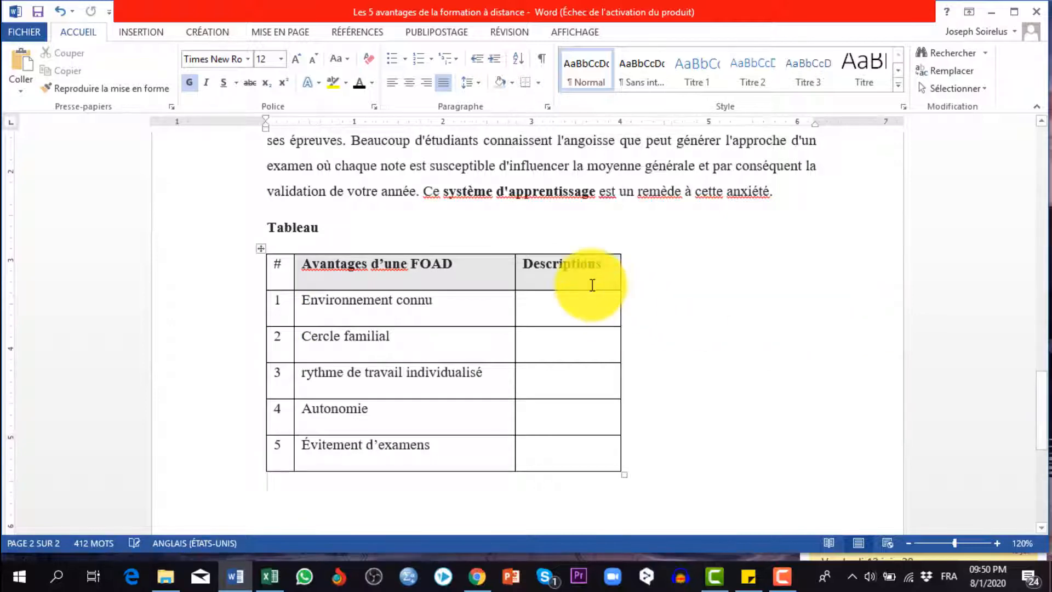
click(602, 280)
click(561, 310)
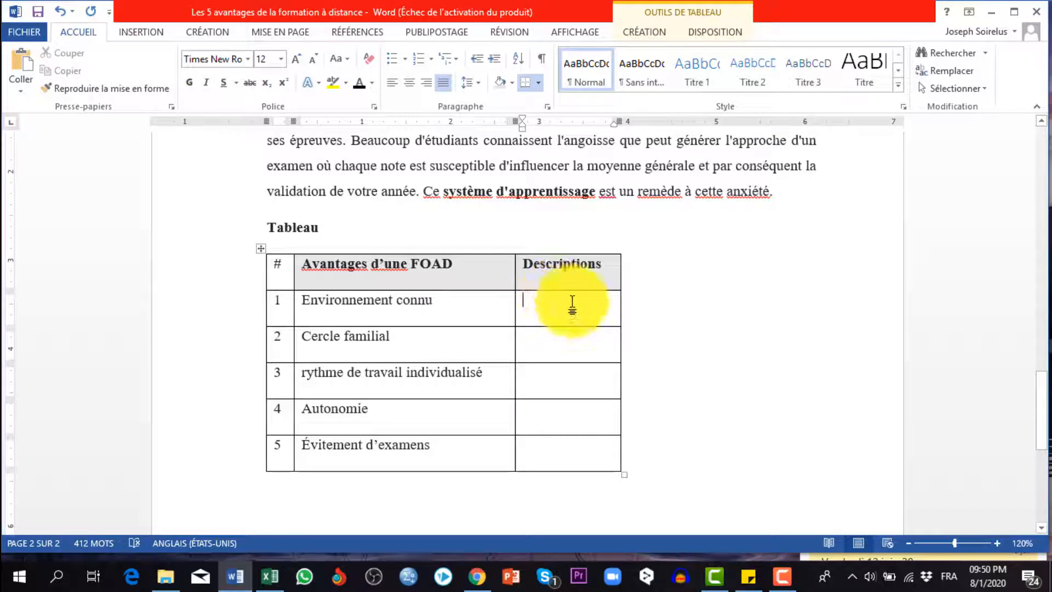
Insert one blank column to the right of Descriptions and two blank columns to its left
click(716, 31)
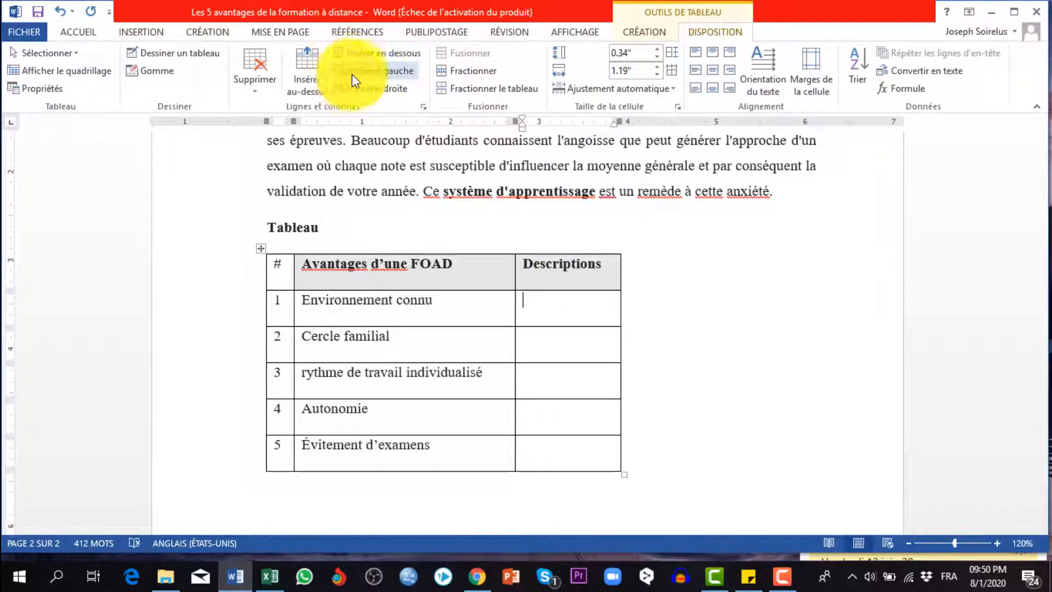
click(376, 89)
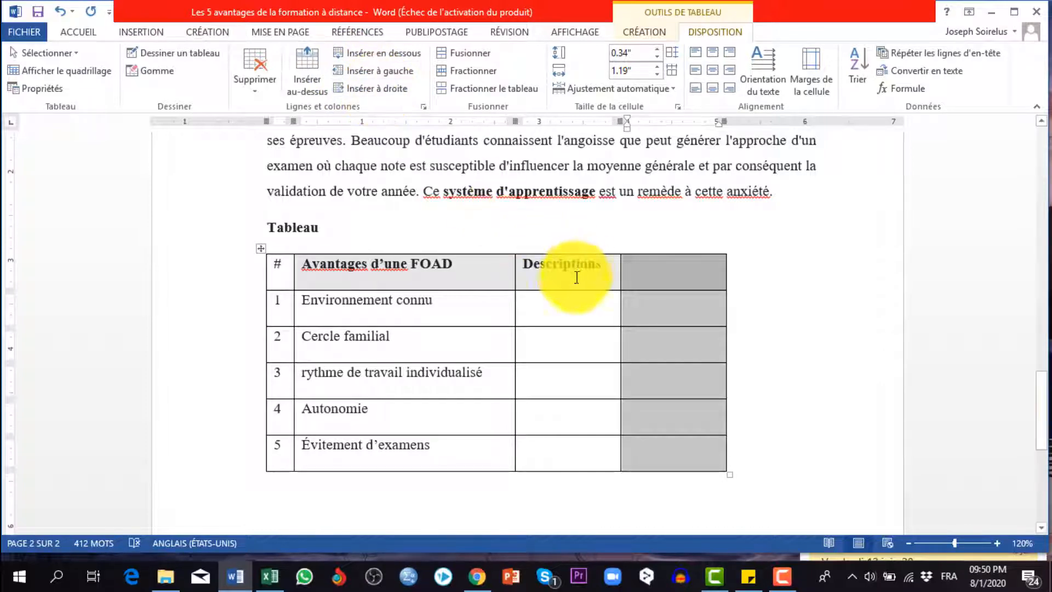
click(545, 308)
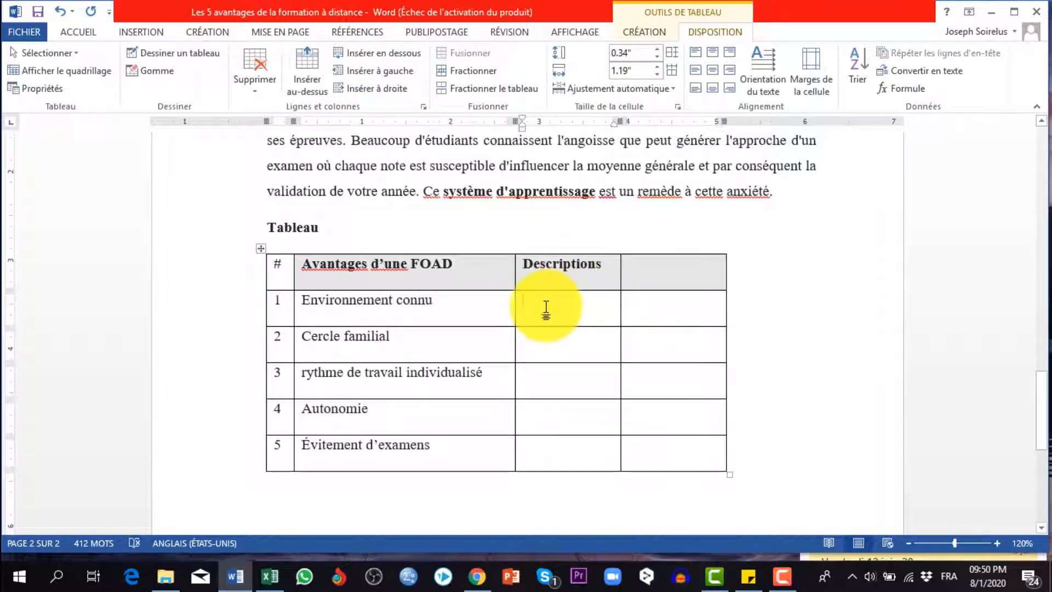
click(363, 68)
click(364, 67)
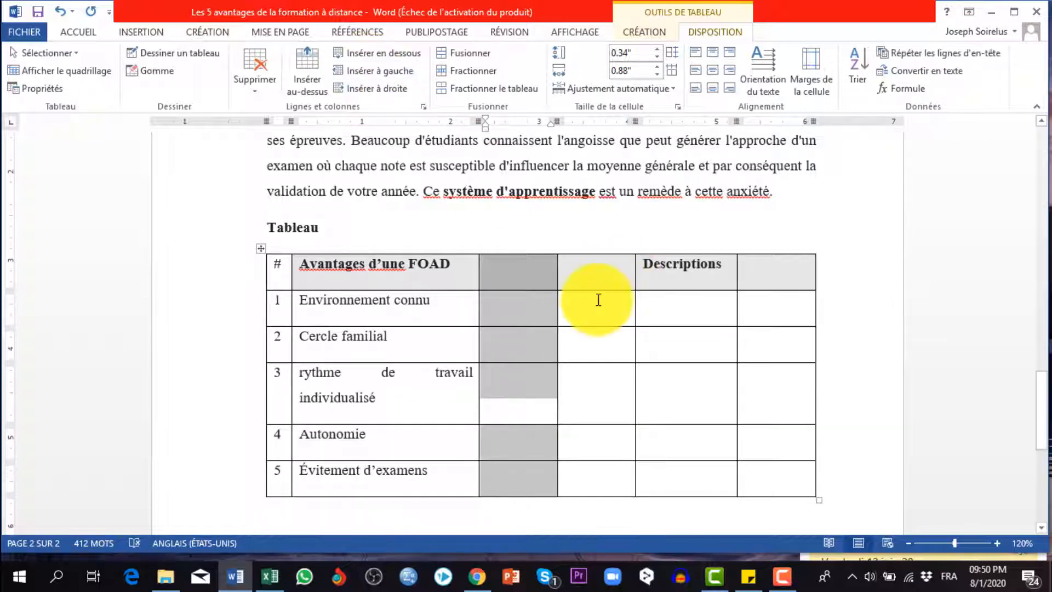
Delete the blank column after Descriptions and the two blank columns between "Avantages d'une FOAD" and Descriptions
click(608, 314)
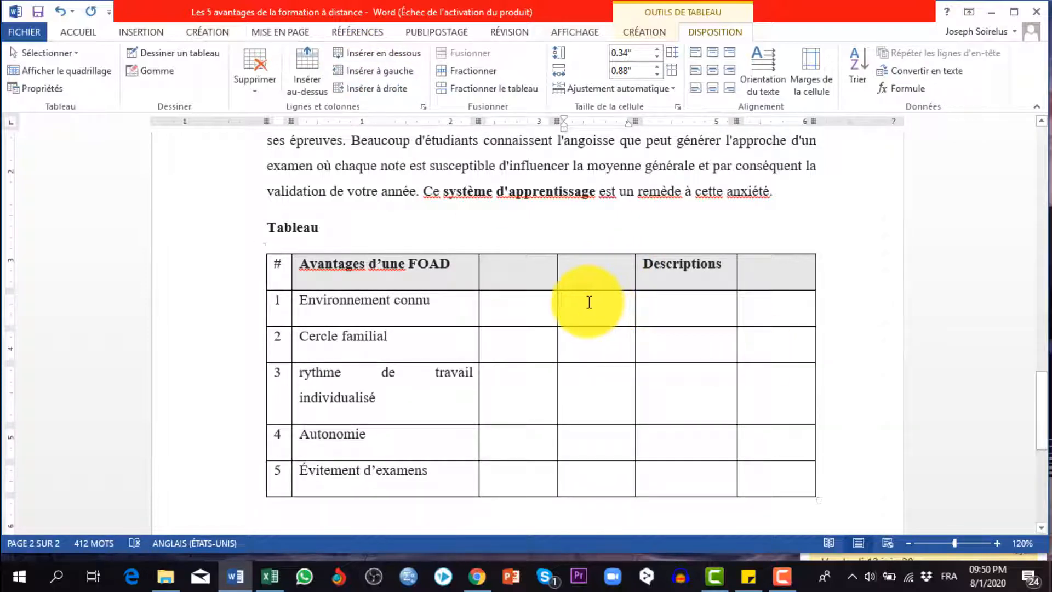
click(771, 279)
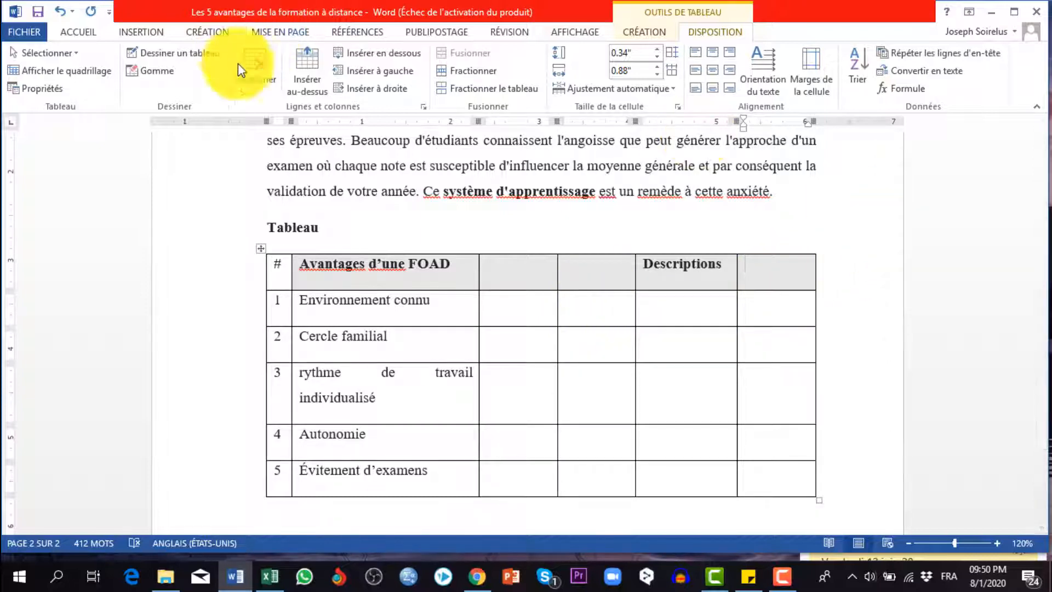
click(255, 91)
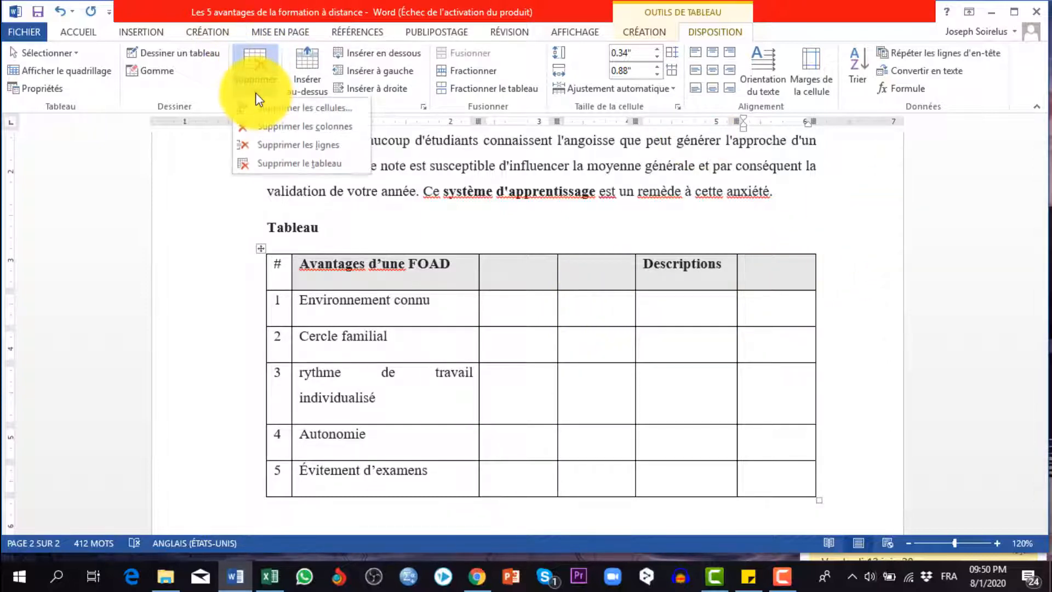
click(300, 125)
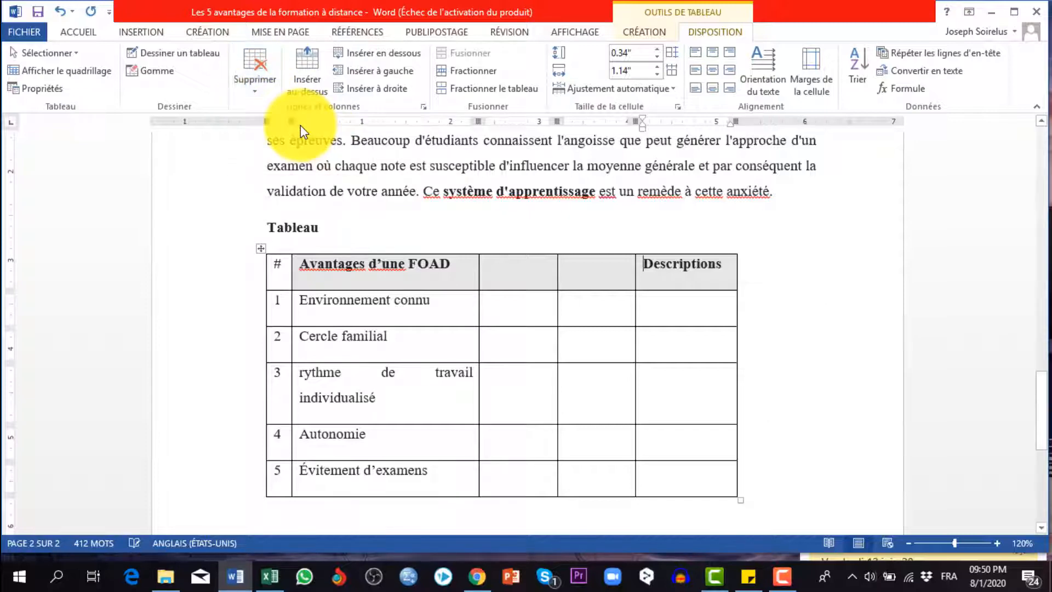
drag(600, 284, 531, 275)
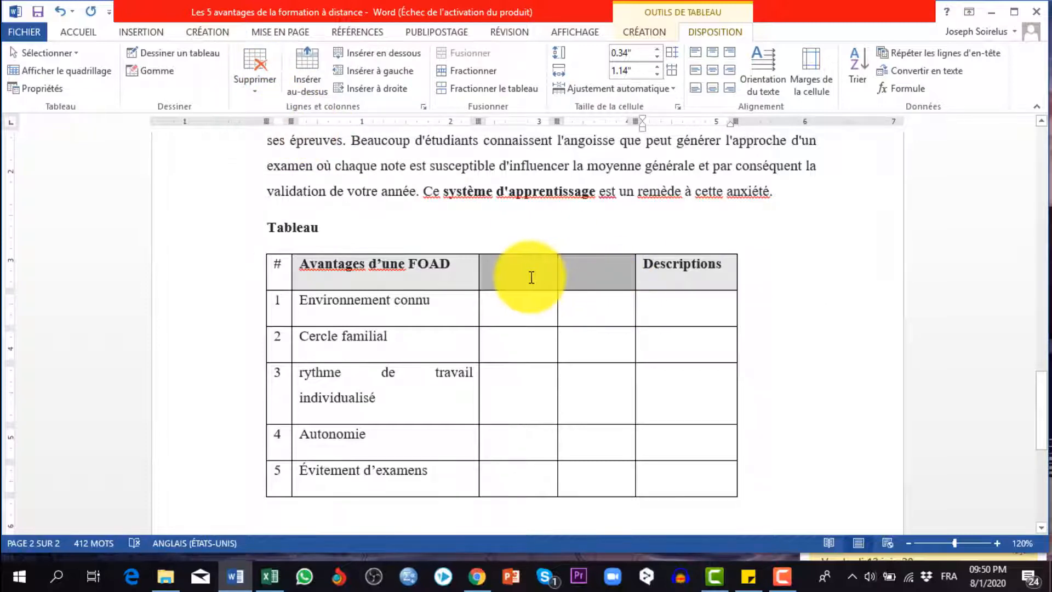
click(261, 88)
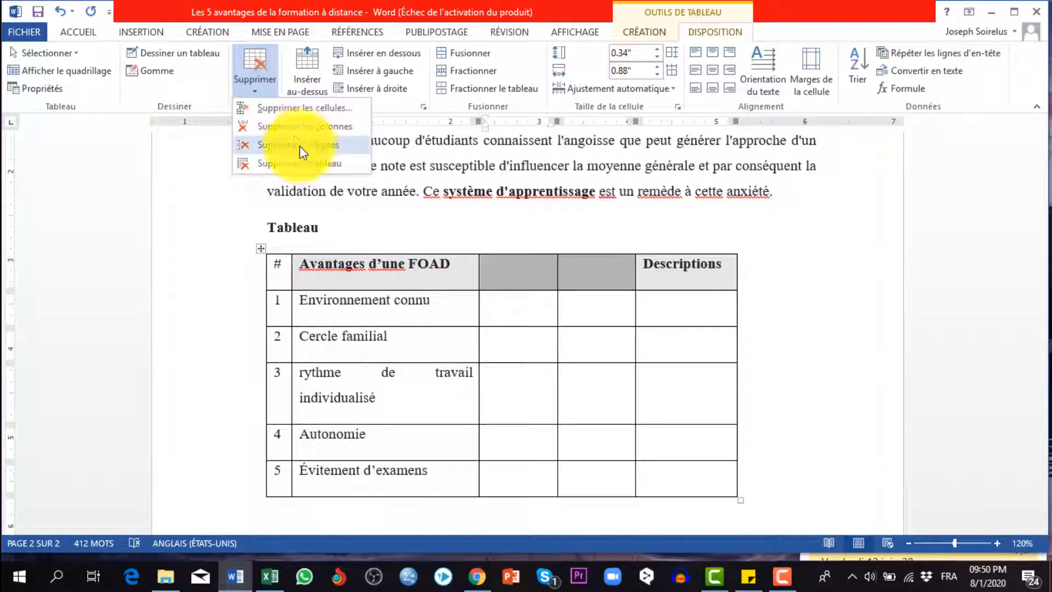
click(308, 128)
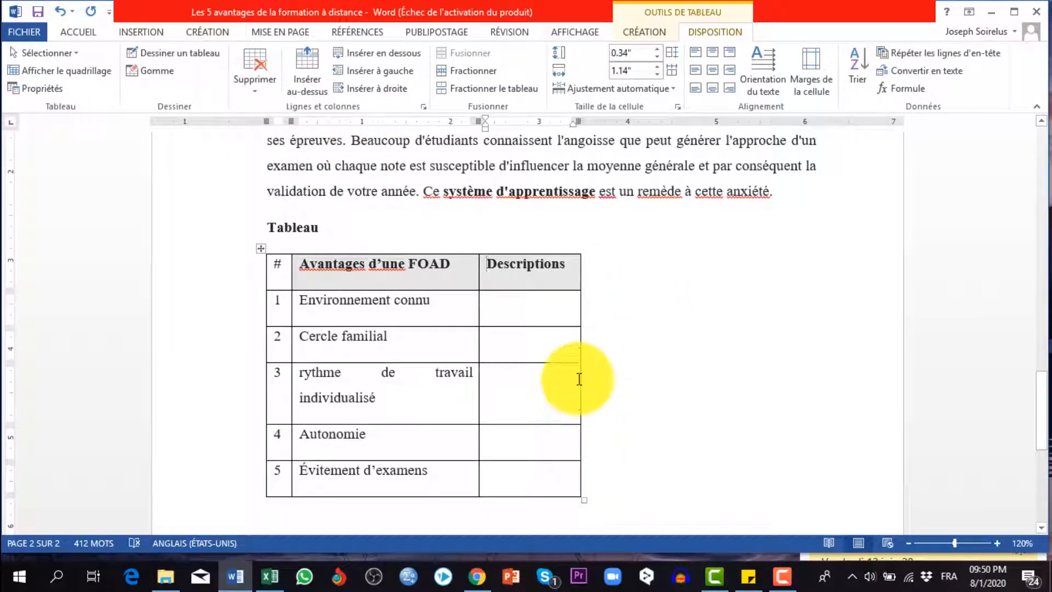
Widen the table's Descriptions column to about 4.04"
drag(580, 378, 836, 383)
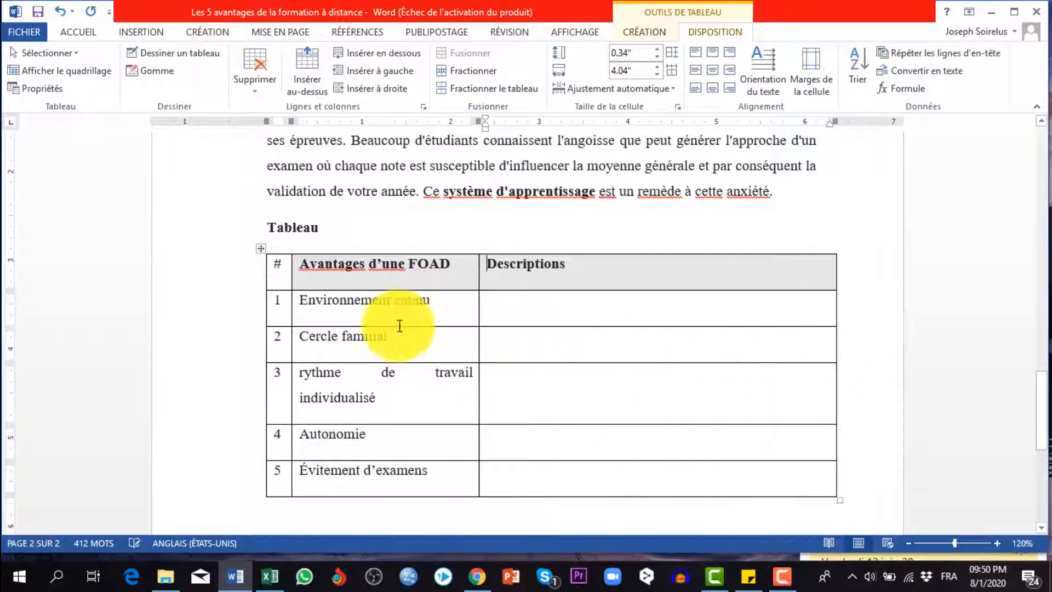
Merge the Descriptions cells of rows 4 and 5 into one cell
scroll(488, 413, down, 2)
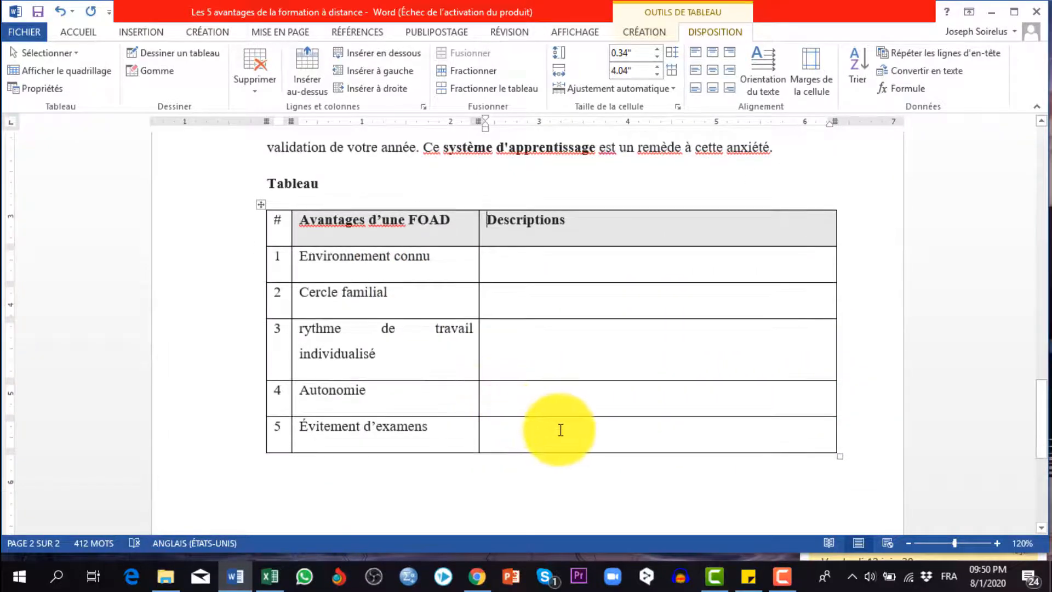
drag(559, 428, 564, 401)
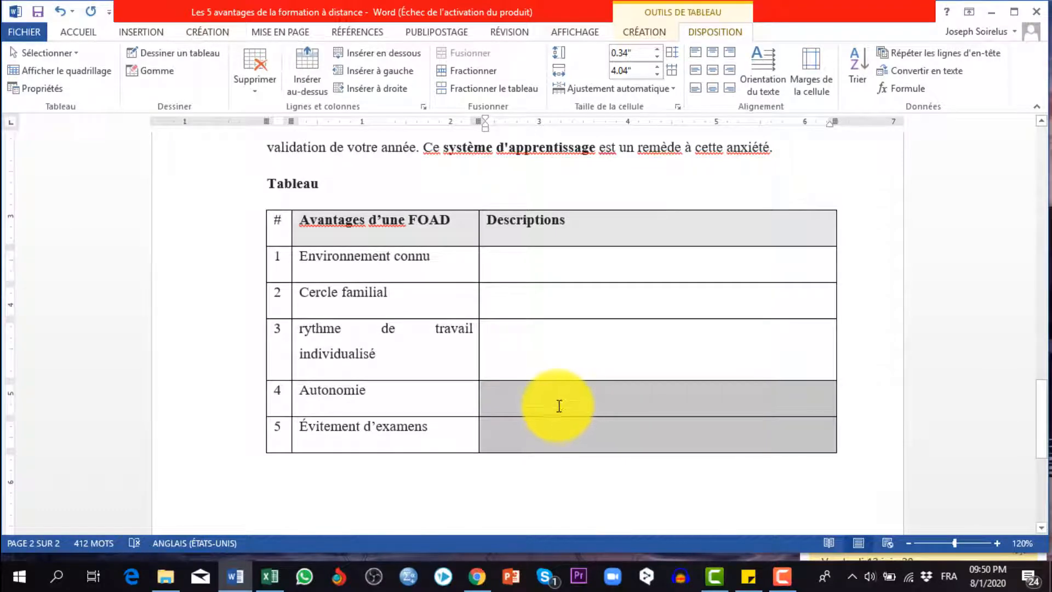
drag(562, 432, 563, 409)
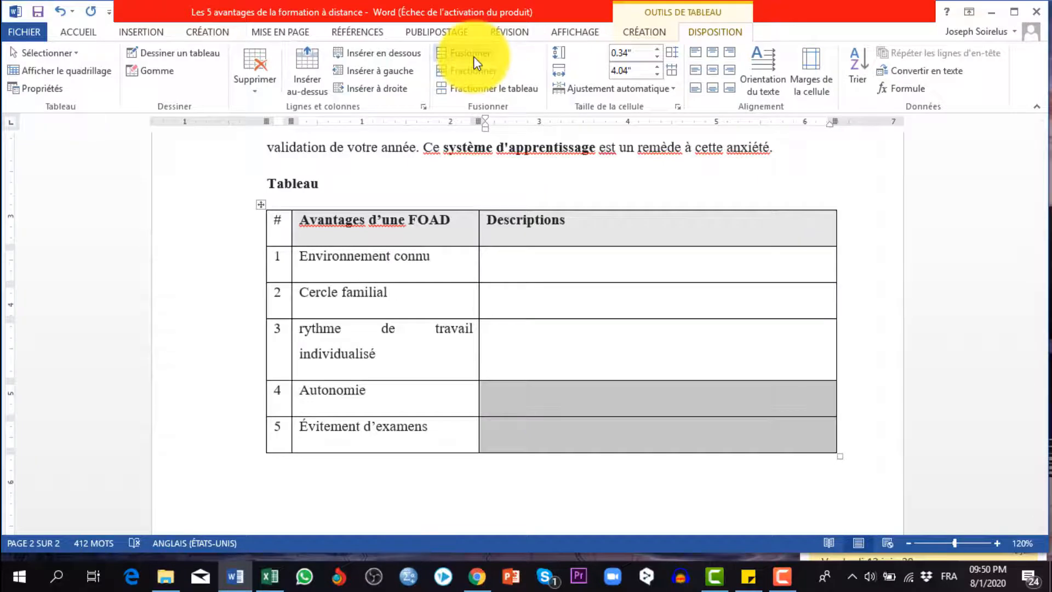
click(474, 59)
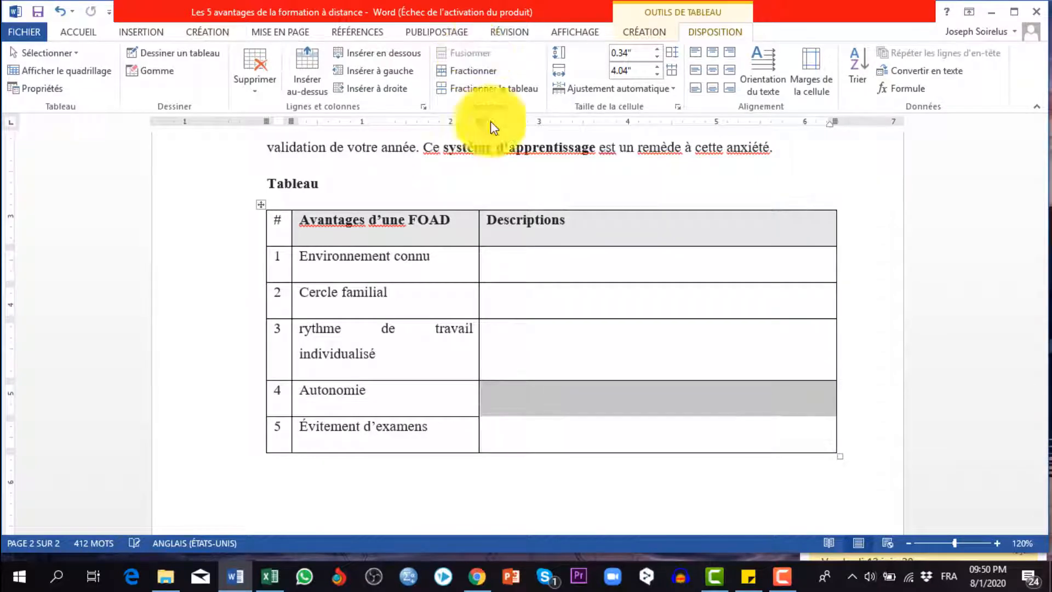
click(472, 403)
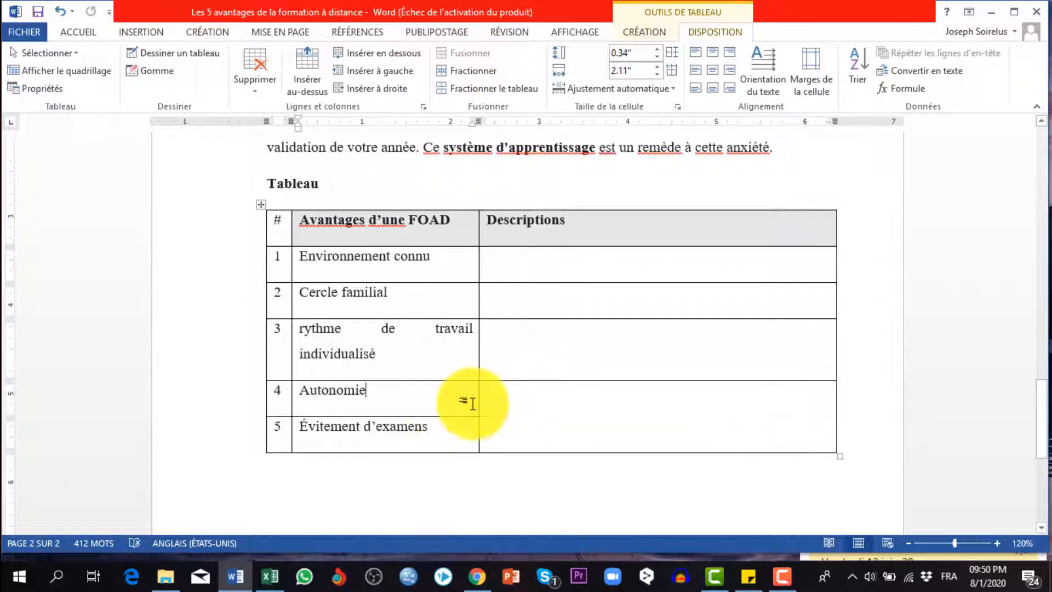
click(538, 412)
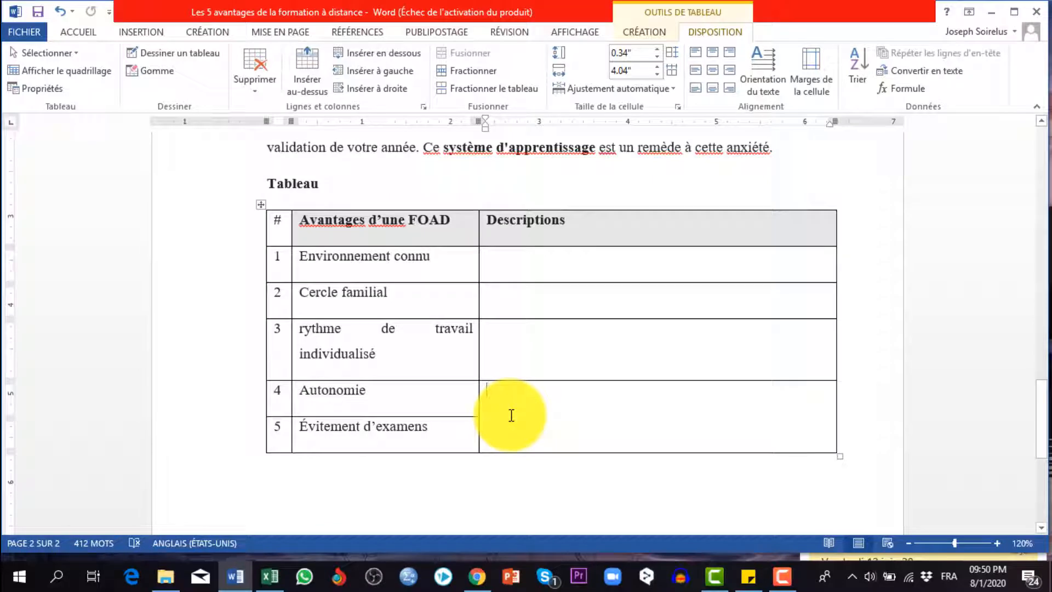
Undo the merge of the Descriptions cells in rows 4 and 5, and split the row 5 Descriptions cell into 3 columns and 1 row
double_click(512, 415)
click(516, 408)
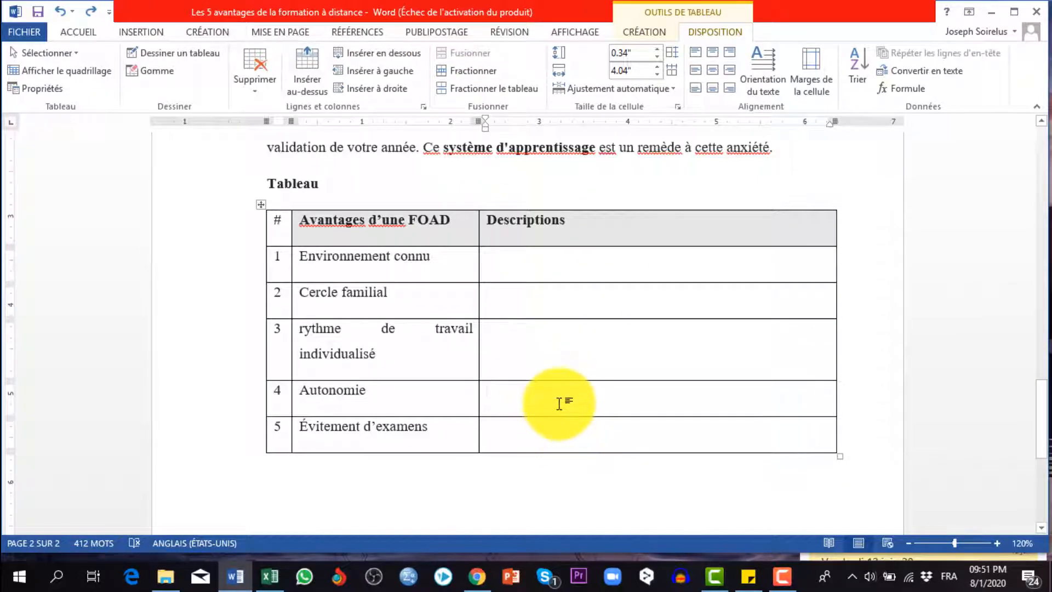
click(554, 440)
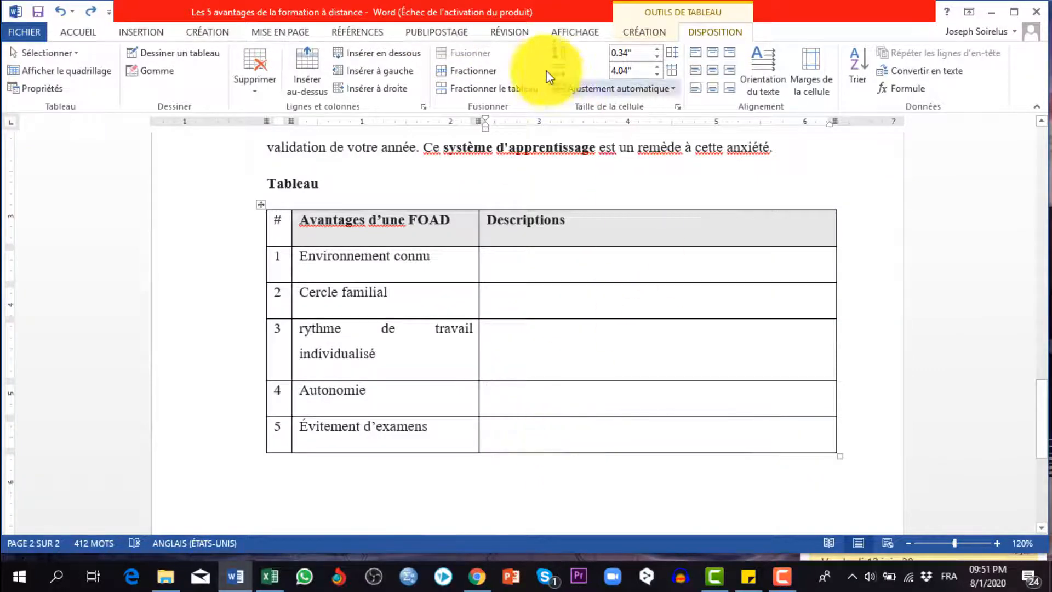
click(469, 70)
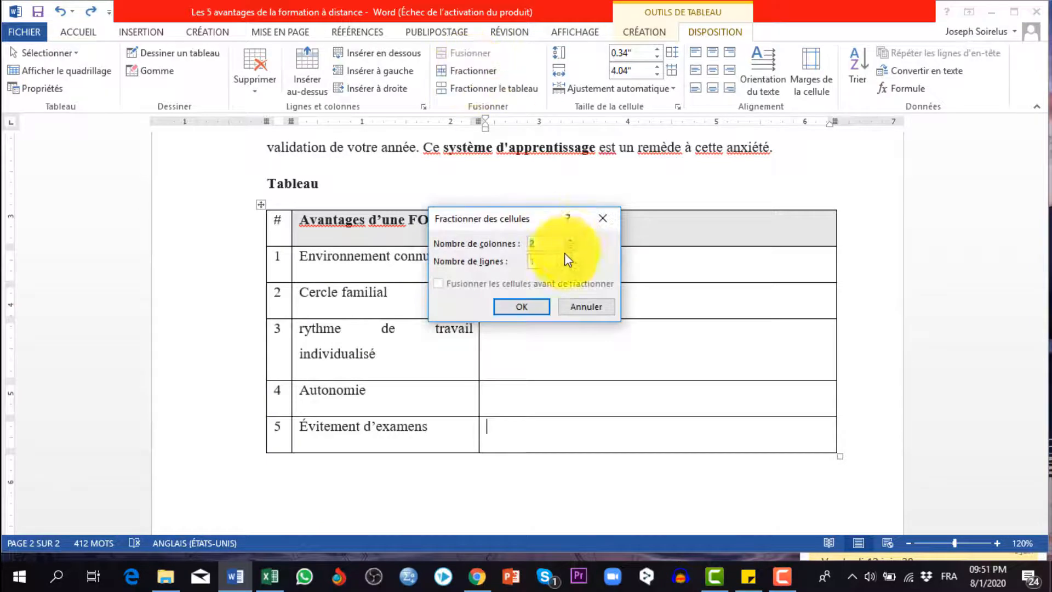
click(571, 240)
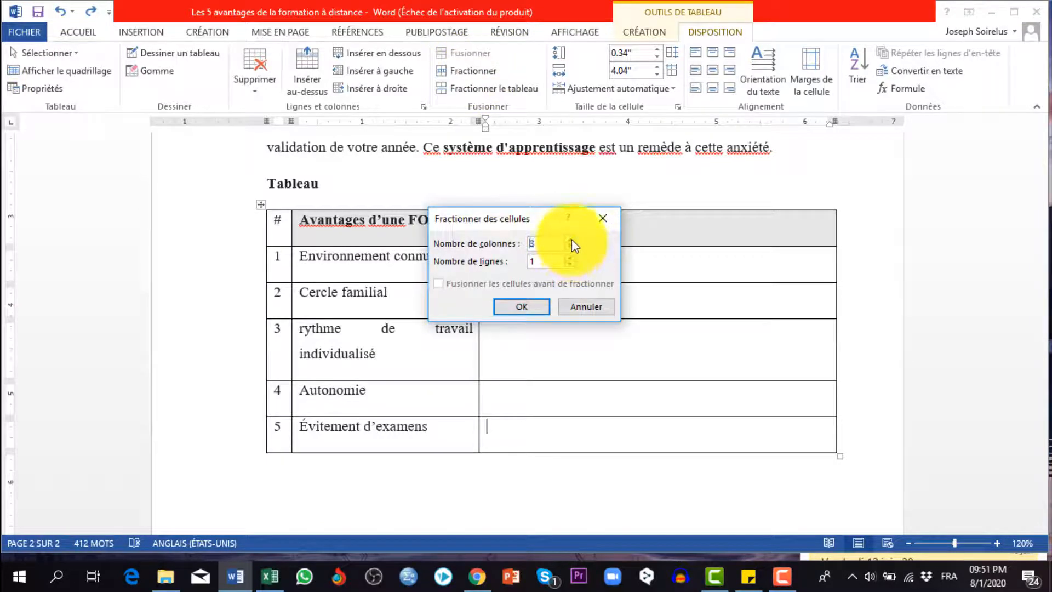
click(521, 306)
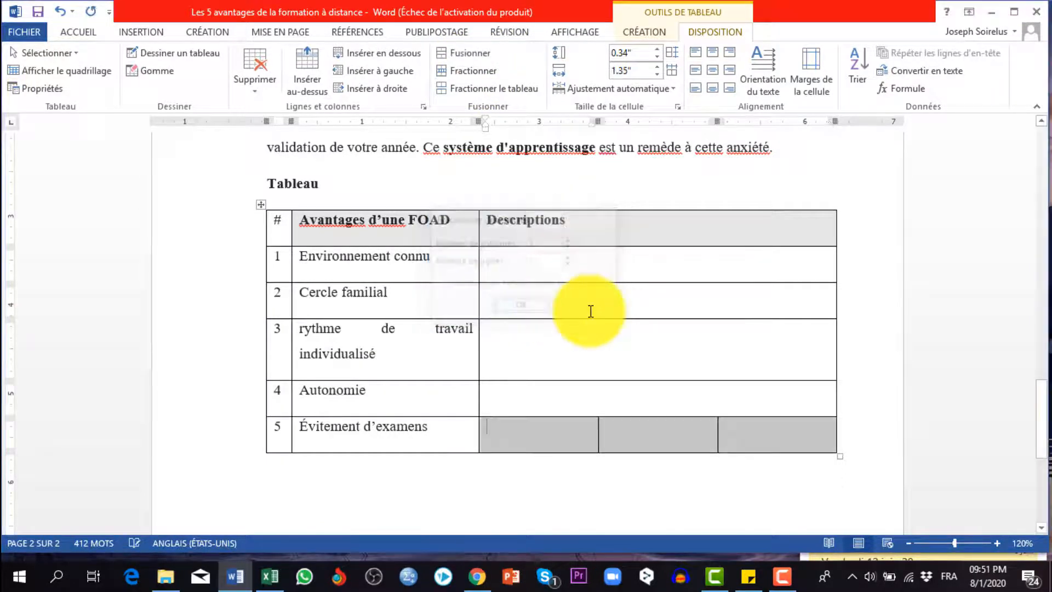
click(649, 410)
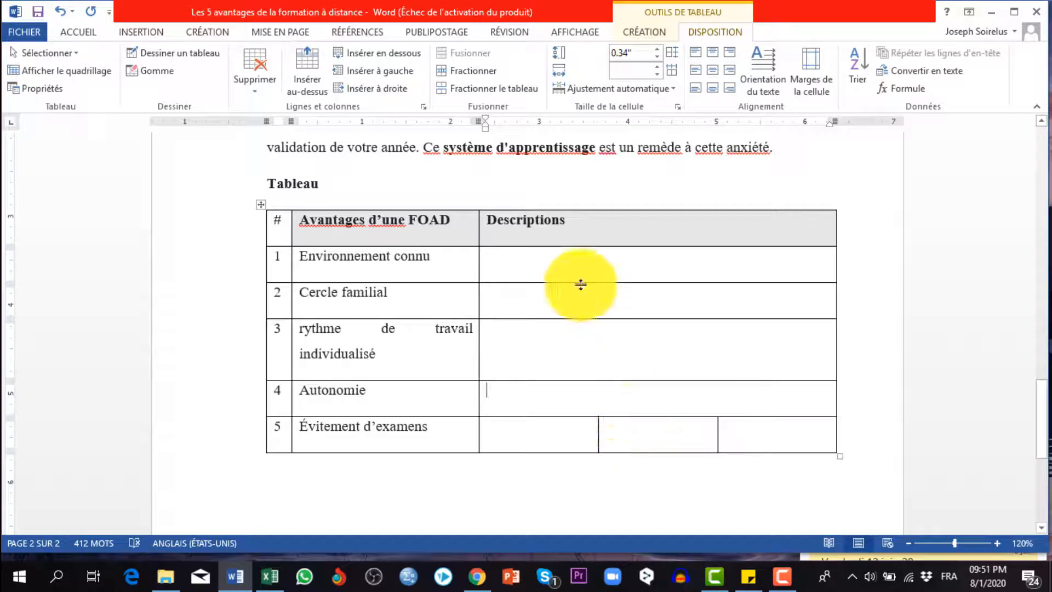